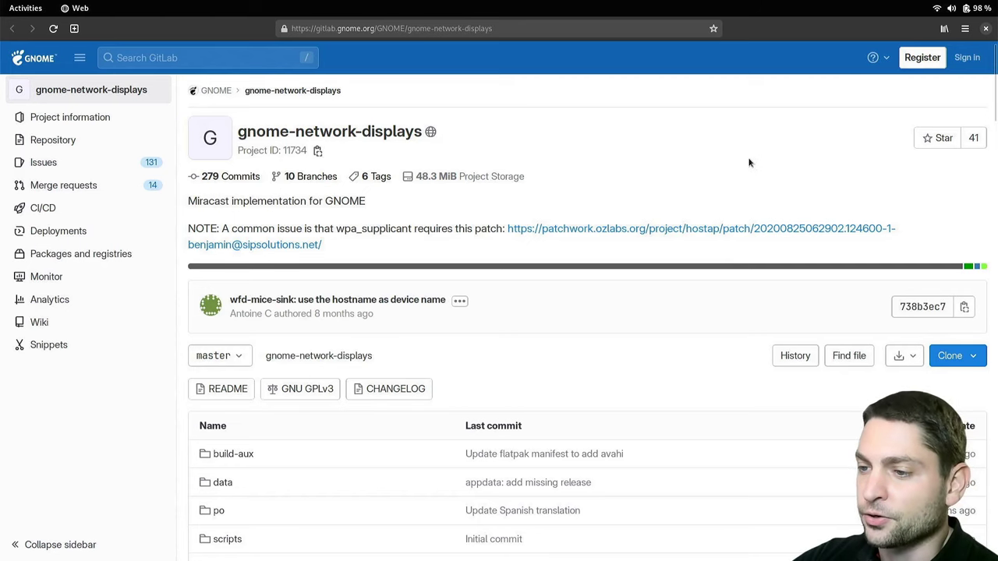
# - Scroll through the README's requirements and build notes on the GitLab project page
pyautogui.scroll(-10, 661, 174)
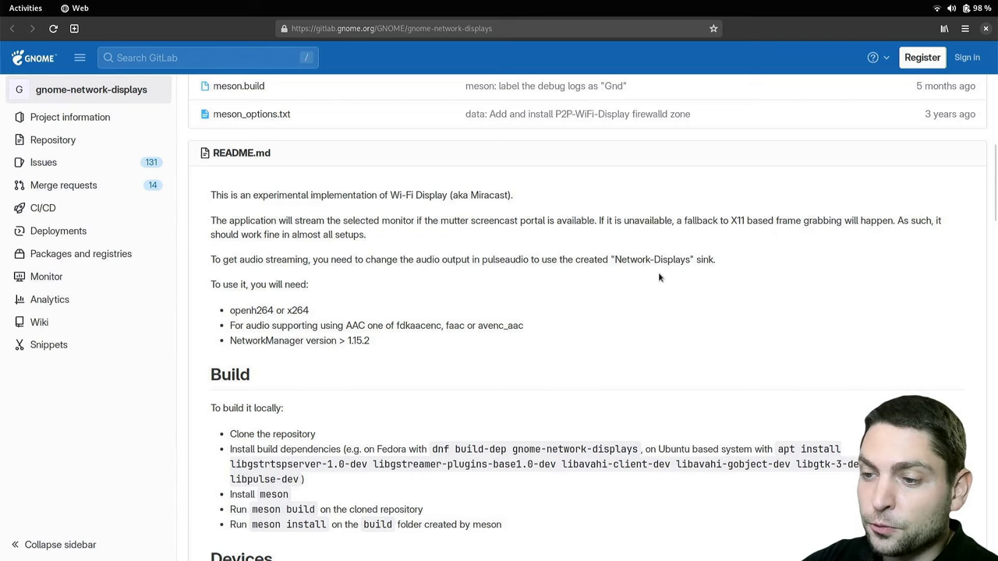
pyautogui.scroll(1, 308, 319)
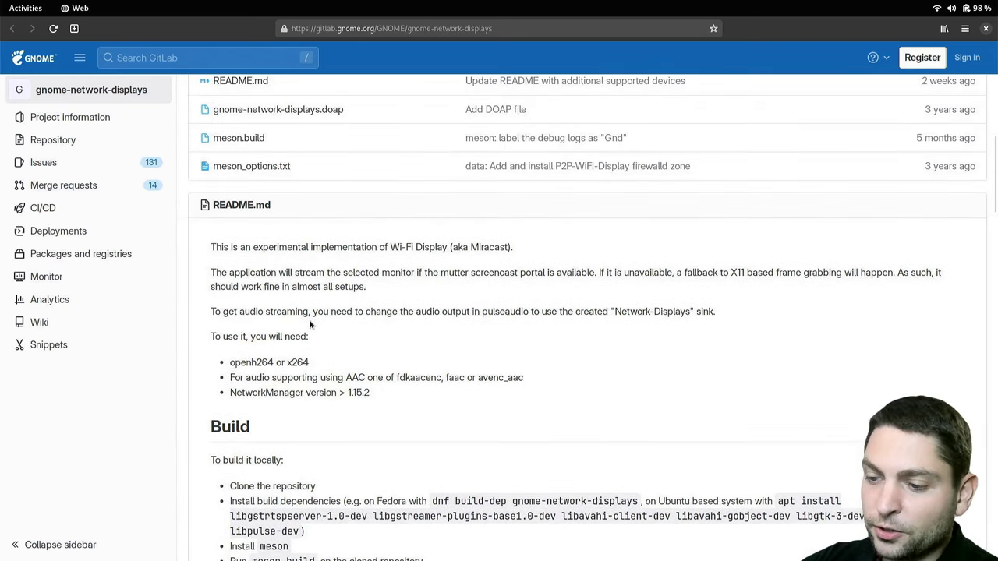
pyautogui.scroll(-4, 311, 326)
pyautogui.scroll(-4, 311, 326)
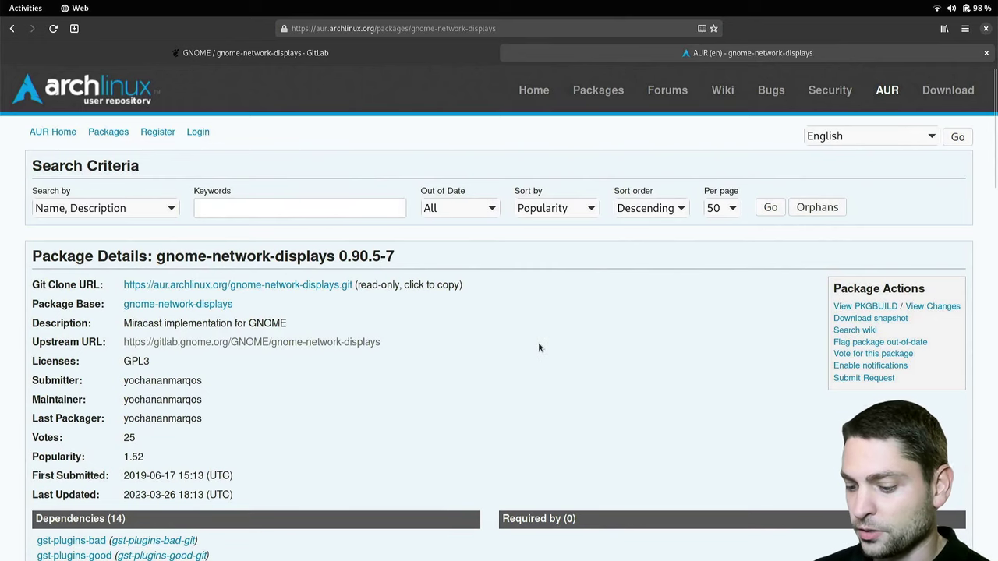
# - Launch GNOME Console from the Activities search
pyautogui.press('super')
pyautogui.write('cons')
pyautogui.press('Return')
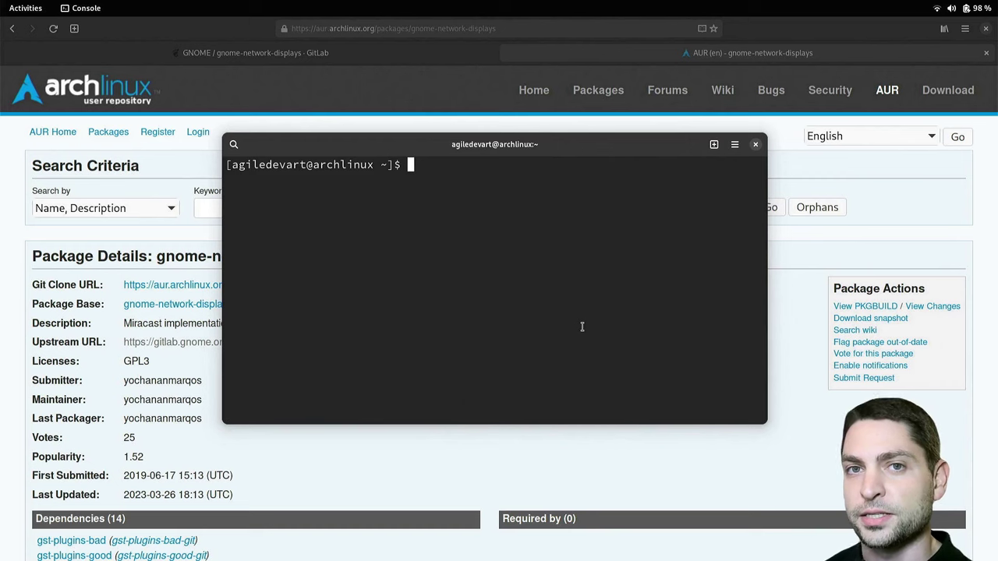
# - Install git and base-devel with sudo pacman -S, then enter the git clone command for the yay repository
pyautogui.write('sudo pacman -S ')
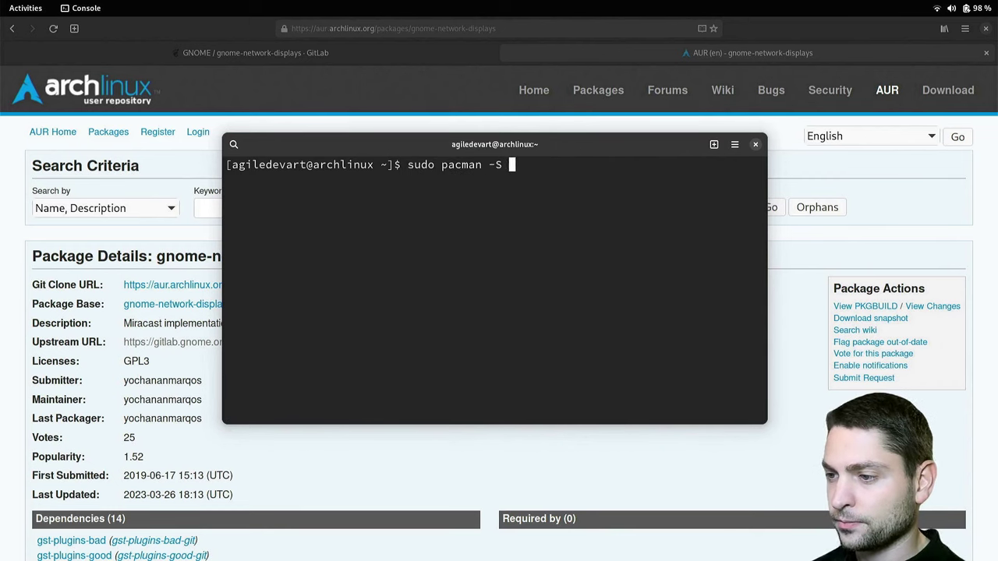
pyautogui.write('git base-devel')
pyautogui.press('Return')
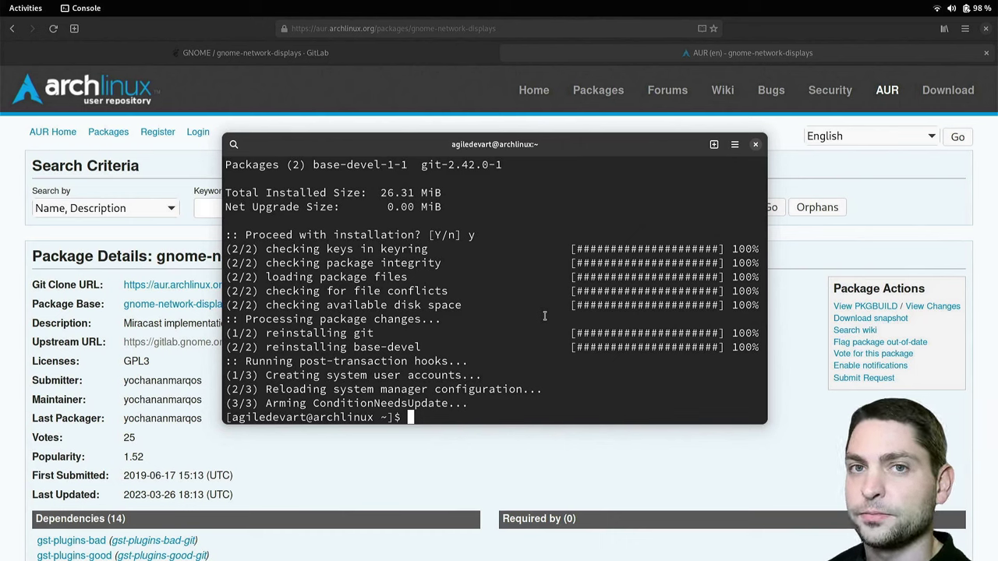
pyautogui.write('git clone')
pyautogui.write('https://aur.archlinux.org/yay.git')
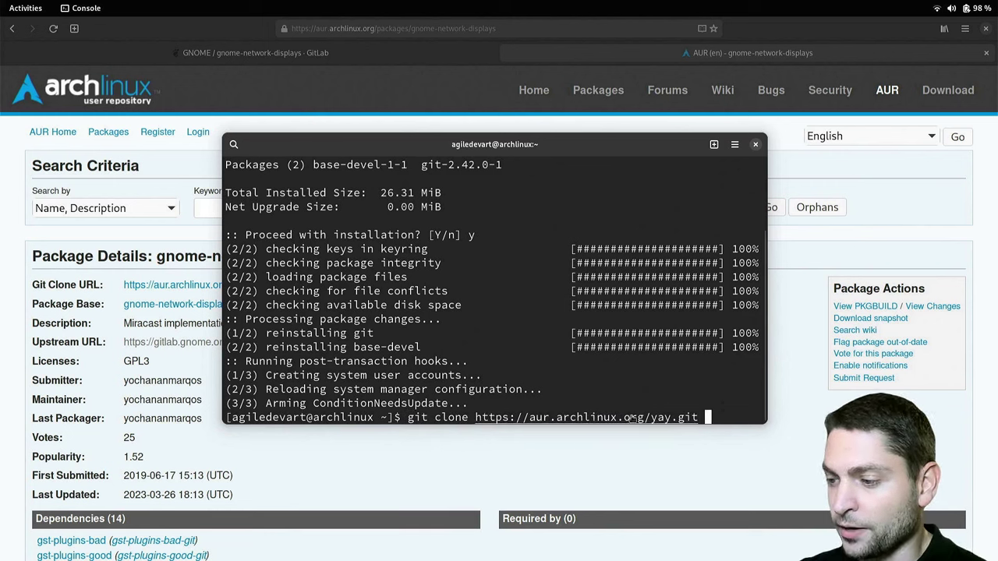
# - Clone the yay repository, move into the yay folder and list its files with ls -al
pyautogui.press('Return')
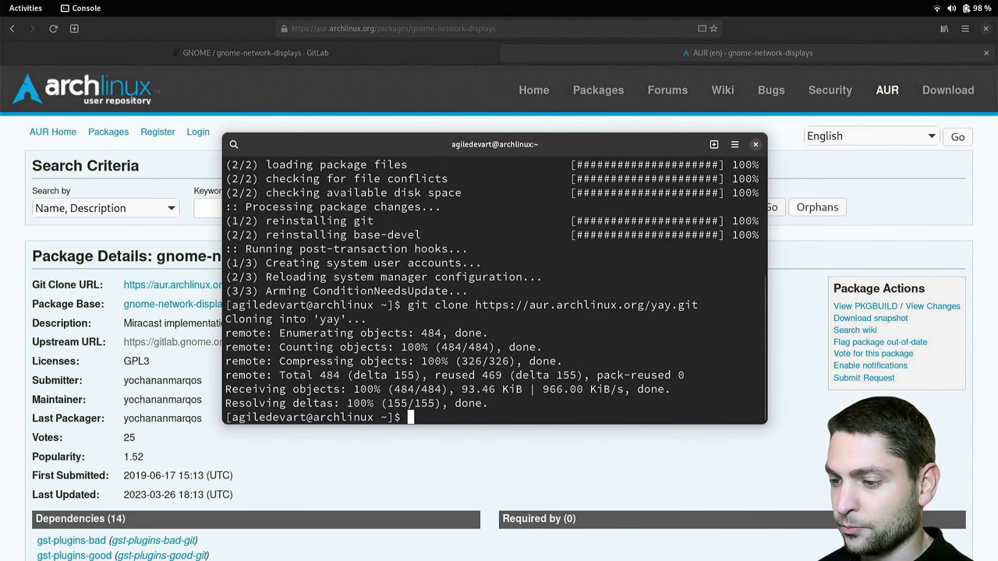
pyautogui.write('cd yay')
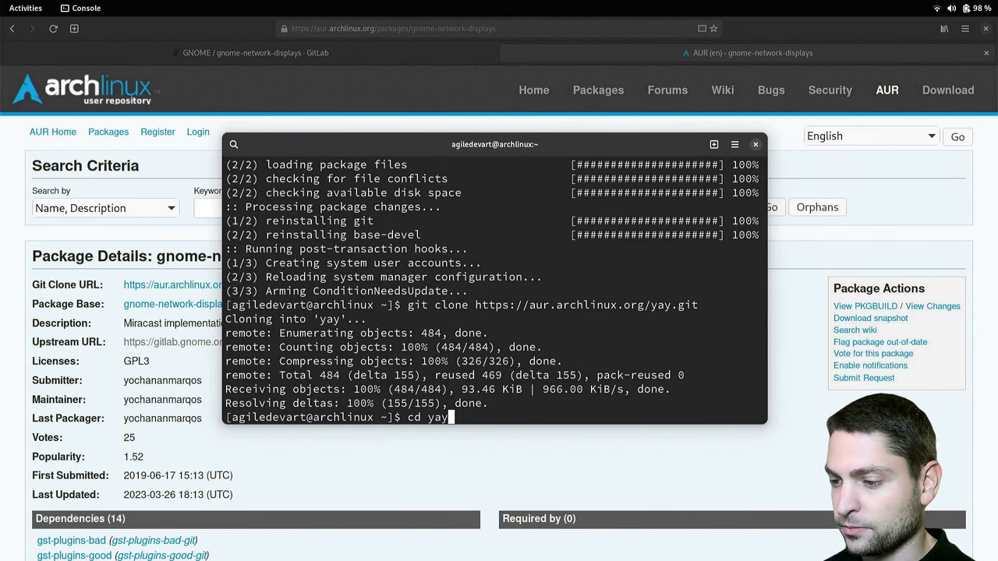
pyautogui.press('Return')
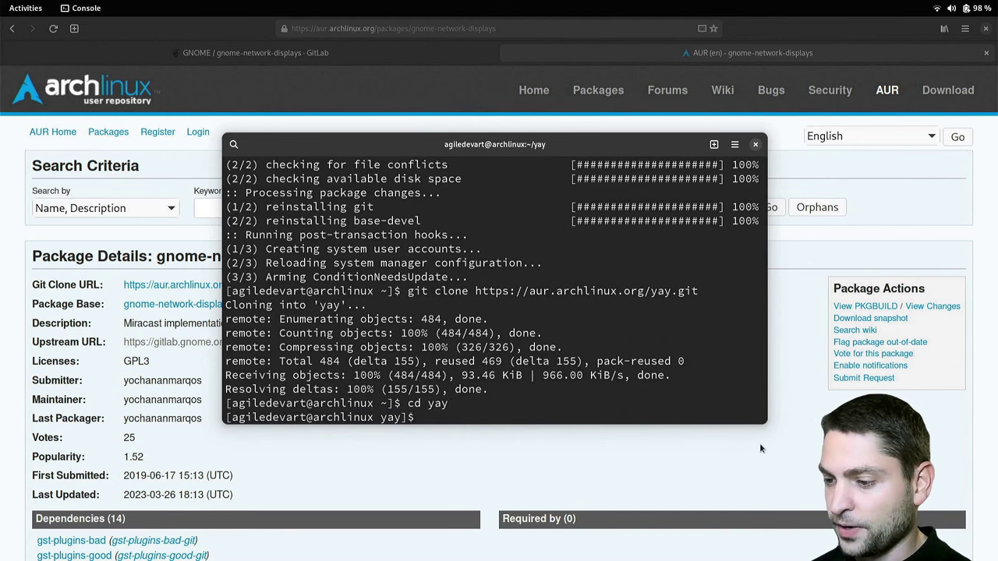
pyautogui.write('ls -al')
pyautogui.press('Return')
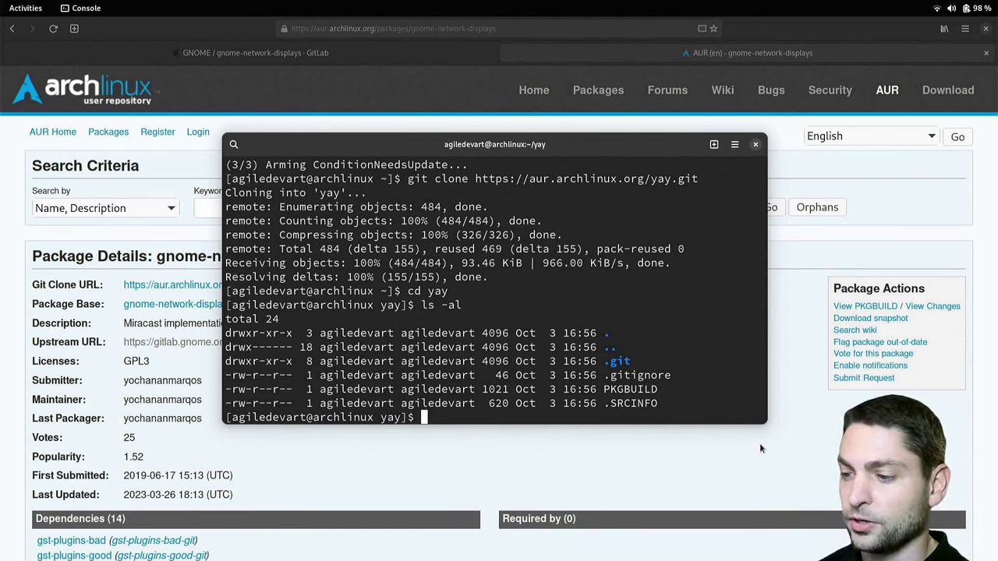
# - Build and install yay with makepkg -si, confirming with y
pyautogui.write('makepk')
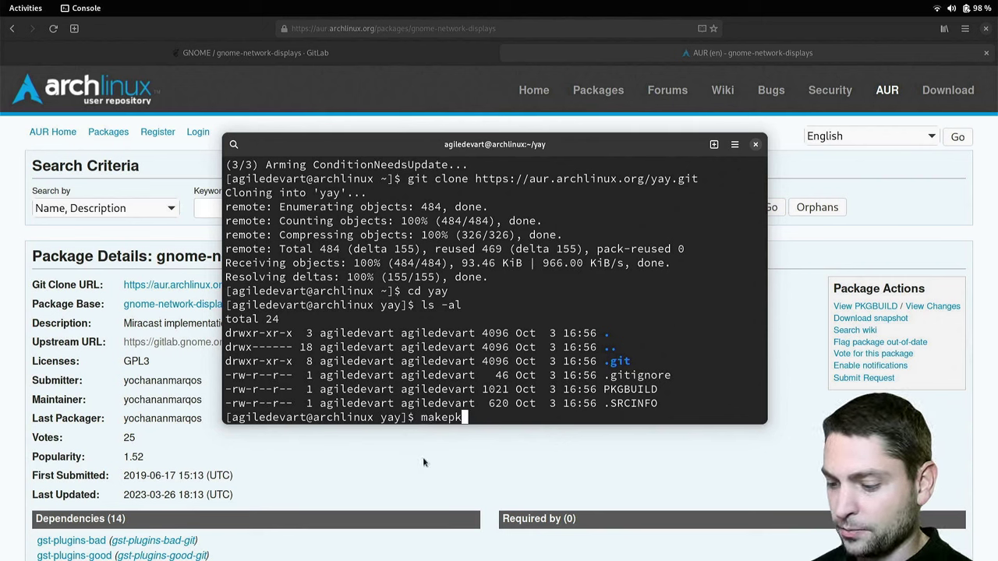
pyautogui.write('g -si')
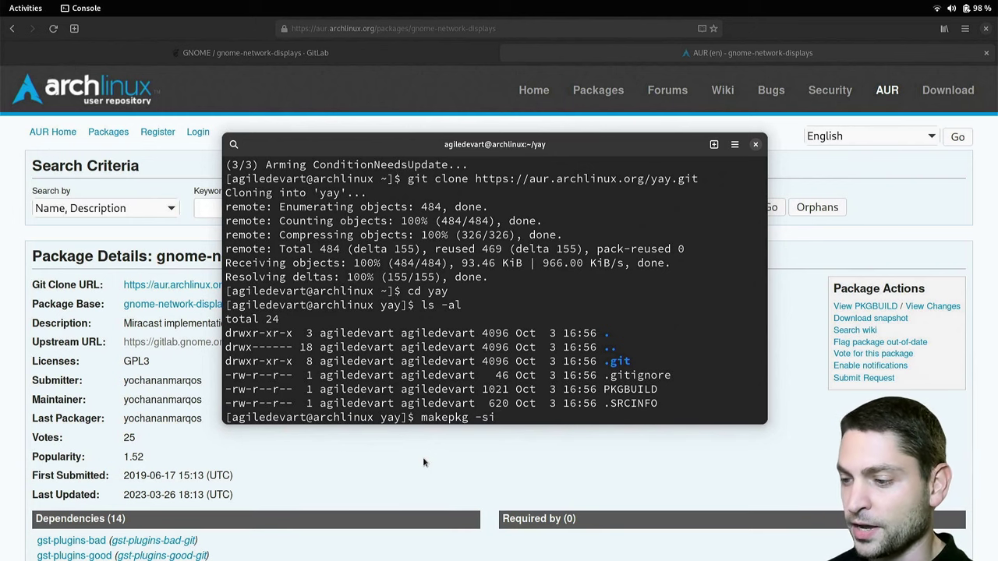
pyautogui.press('Return')
pyautogui.write('y')
pyautogui.press('Return')
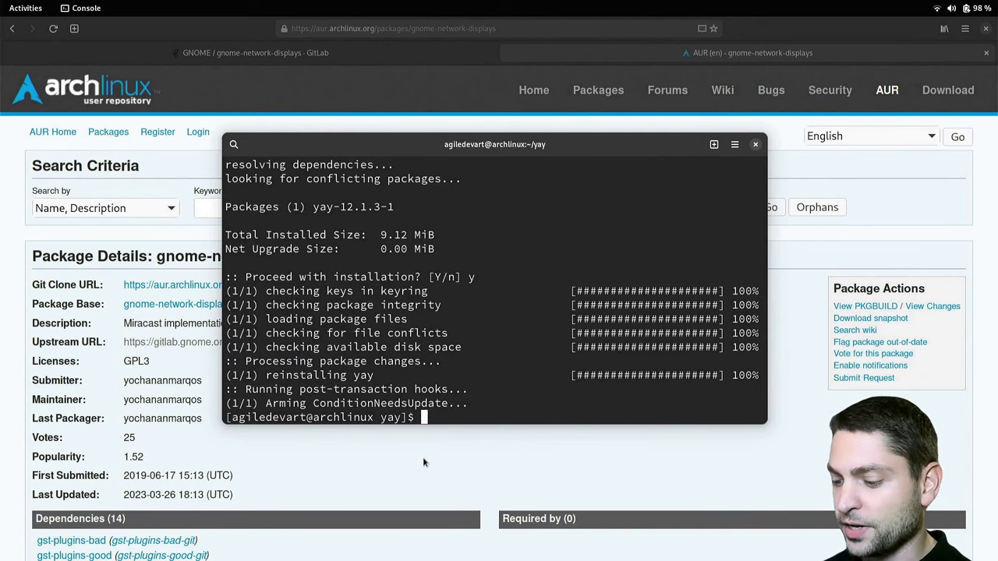
# - Show yay --help and make the terminal window taller
pyautogui.write('yay --help')
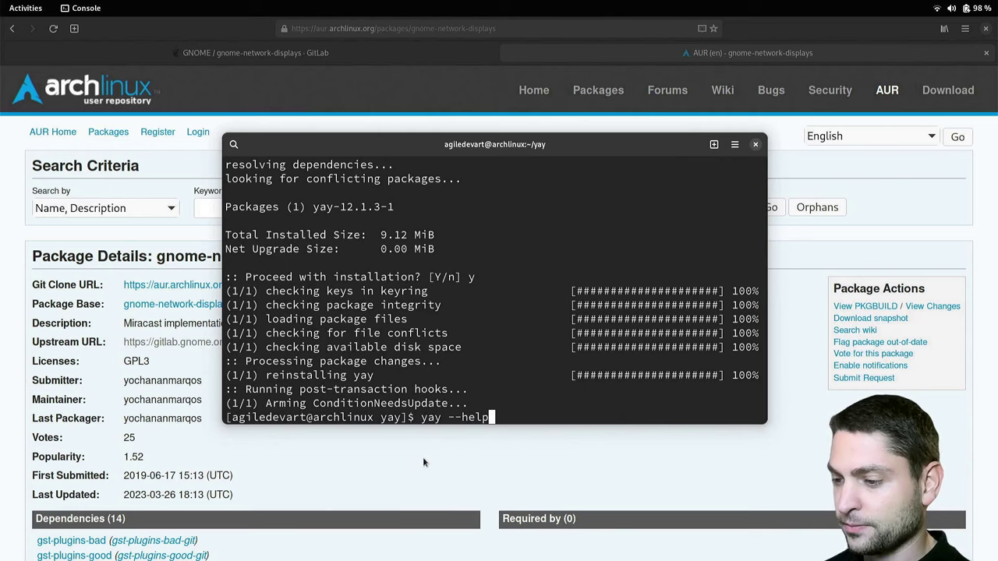
pyautogui.press('Return')
pyautogui.moveTo(437, 426); pyautogui.dragTo(441, 516)
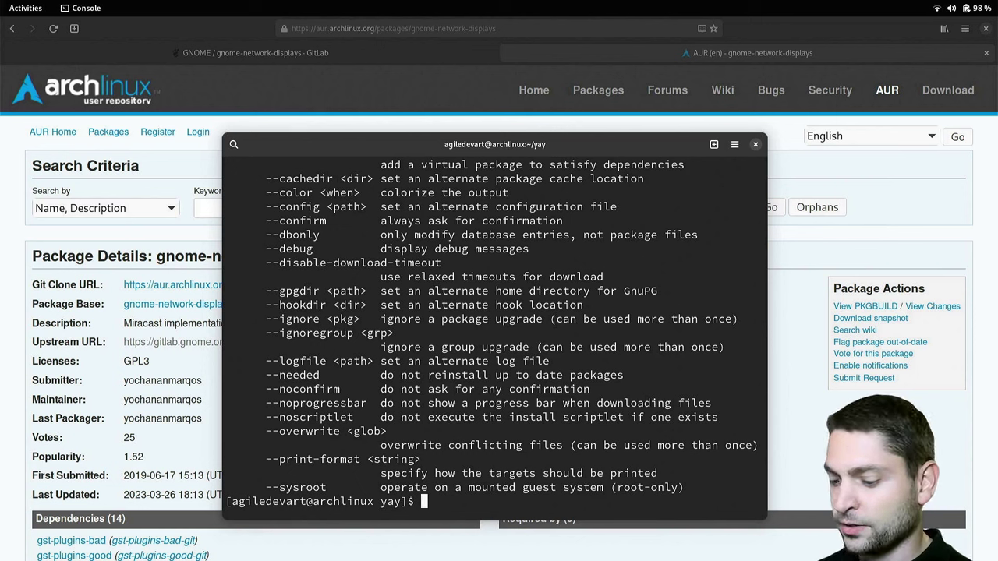
# - Install gnome-network-displays with yay -S, answering a, n, y, y, y, then return to the browser
pyautogui.write('yay -S ')
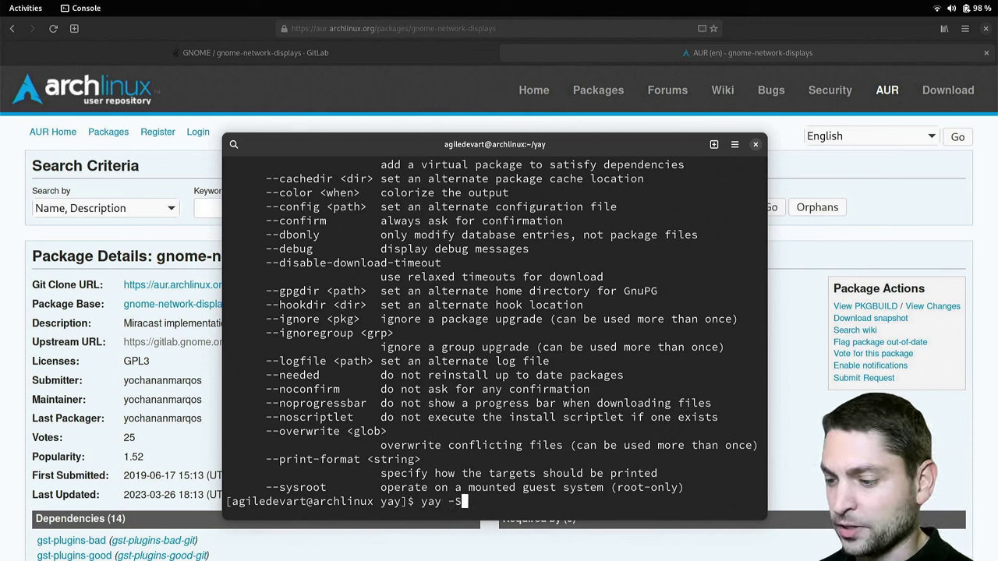
pyautogui.write('gnome-network-displays')
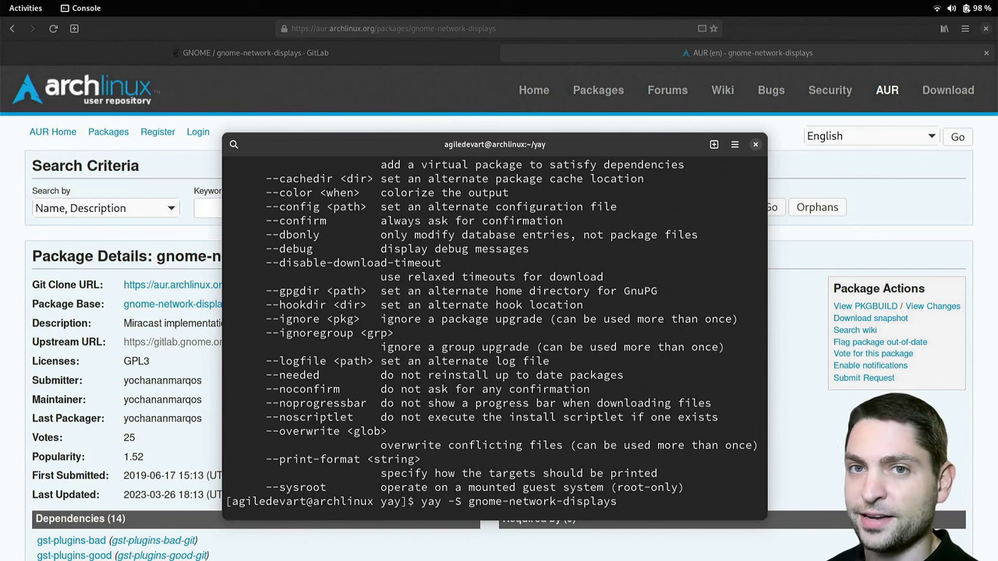
pyautogui.press('Return')
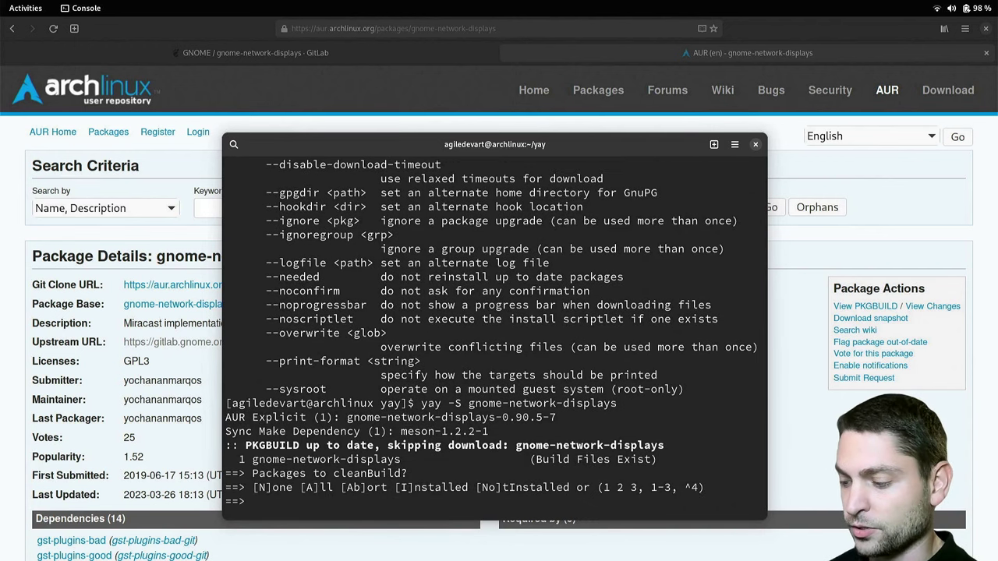
pyautogui.write('a')
pyautogui.press('Return')
pyautogui.write('n')
pyautogui.press('Return')
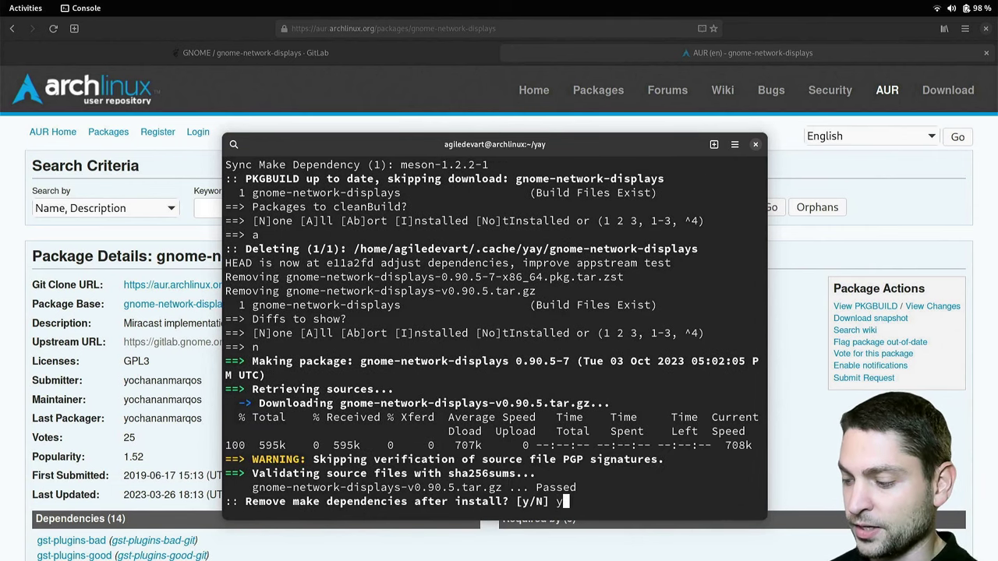
pyautogui.press('Return')
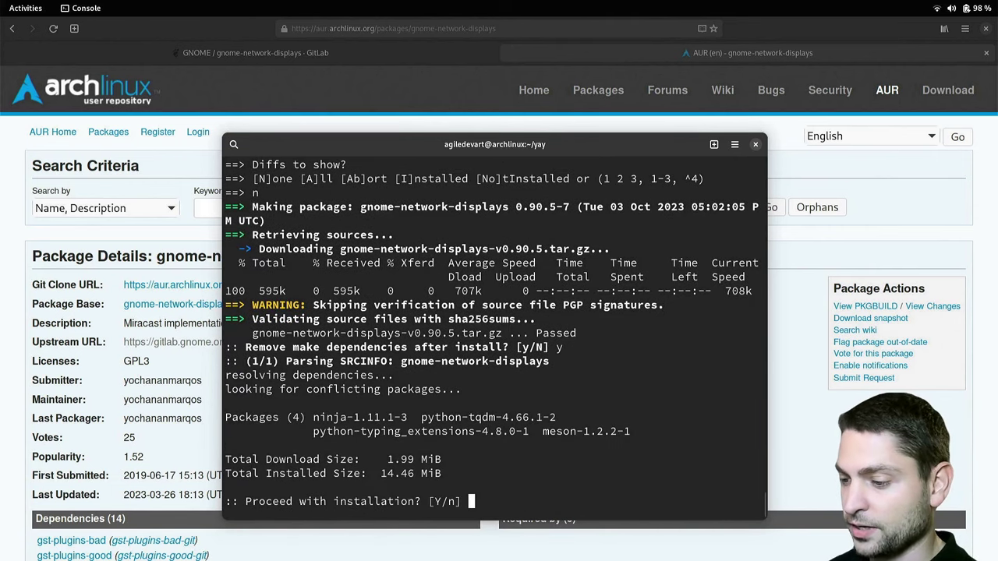
pyautogui.write('y')
pyautogui.press('Return')
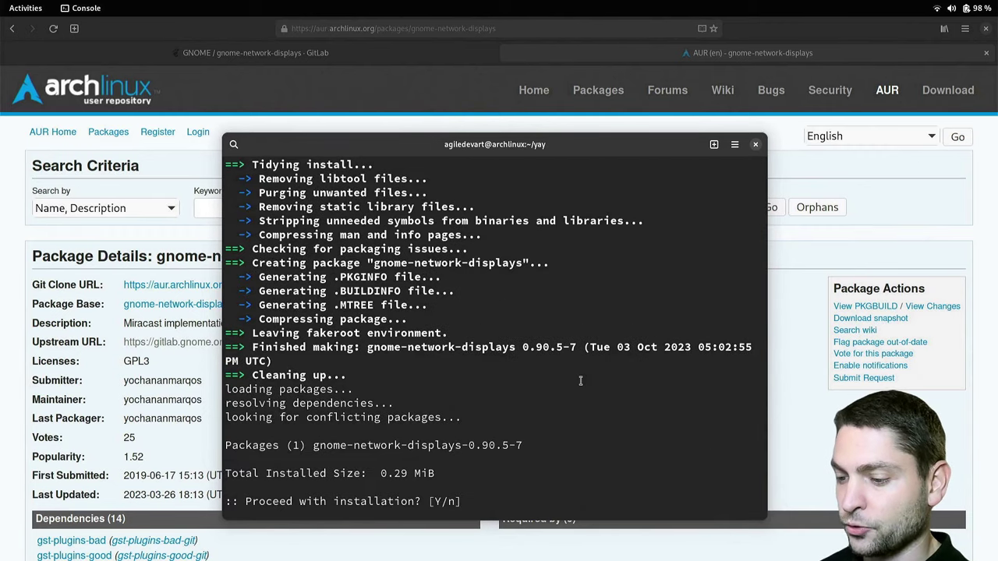
pyautogui.write('y')
pyautogui.press('Return')
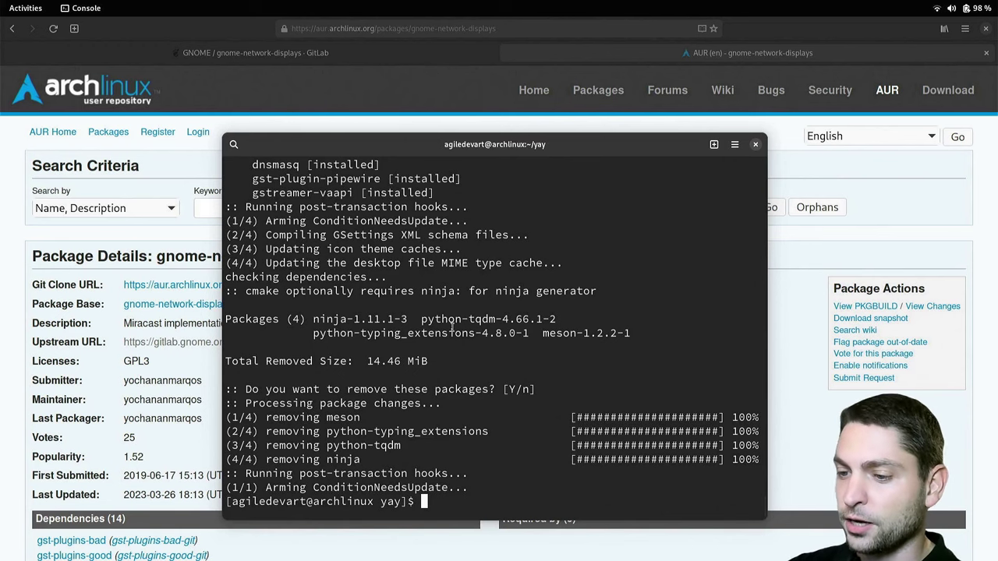
pyautogui.hotkey('alt', 'Tab')
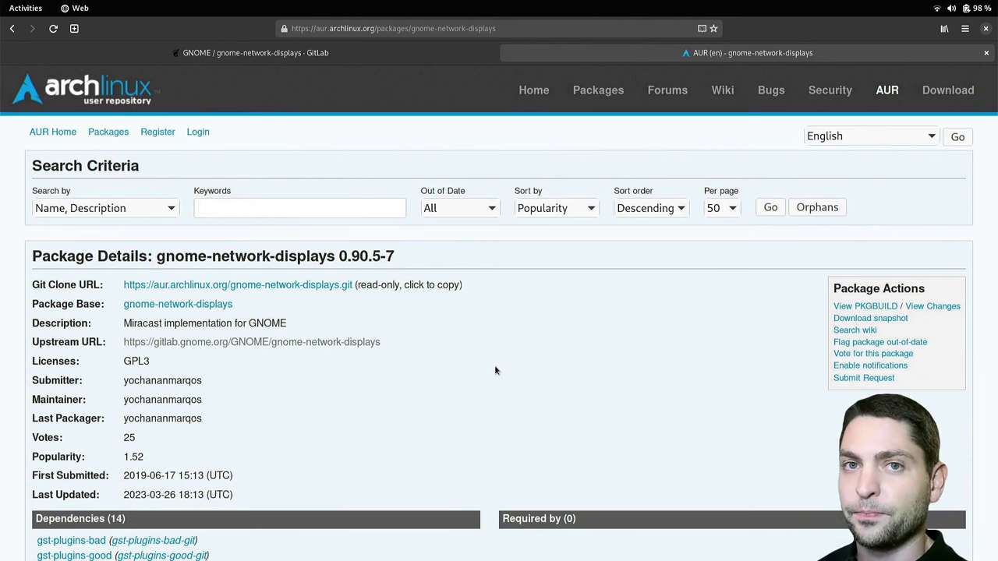
# - Install ffmpeg, dnsmasq, gstreamer plugins, faac, wpa_supplicant, openh264 and other dependencies via sudo pacman -S
pyautogui.hotkey('alt', 'Tab')
pyautogui.write('sudo ')
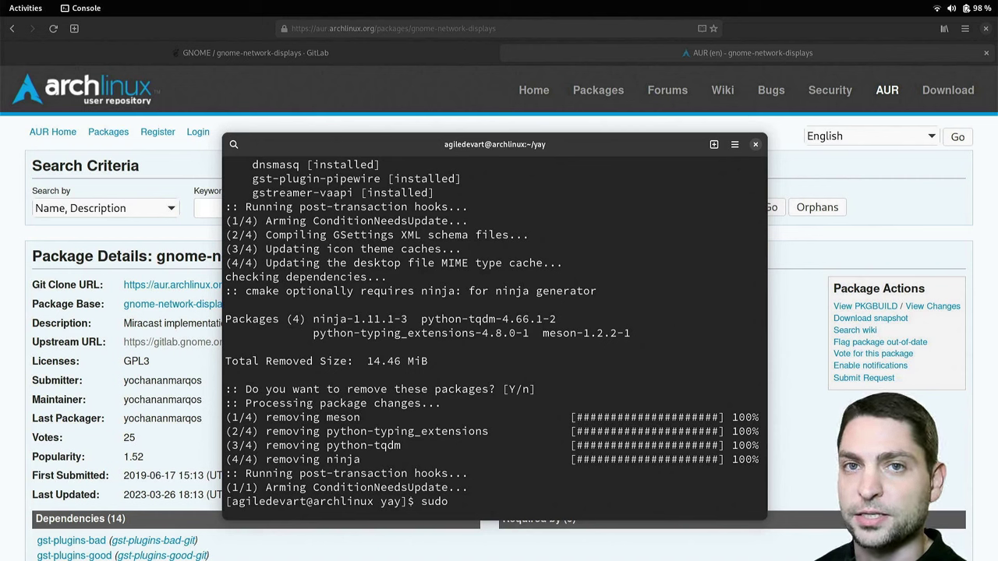
pyautogui.write('pacman')
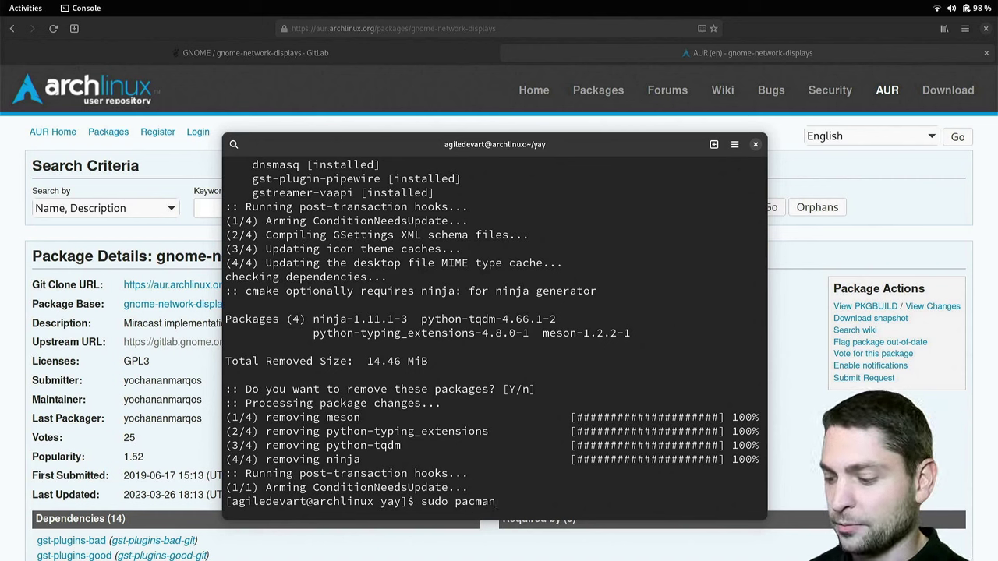
pyautogui.write(' -S')
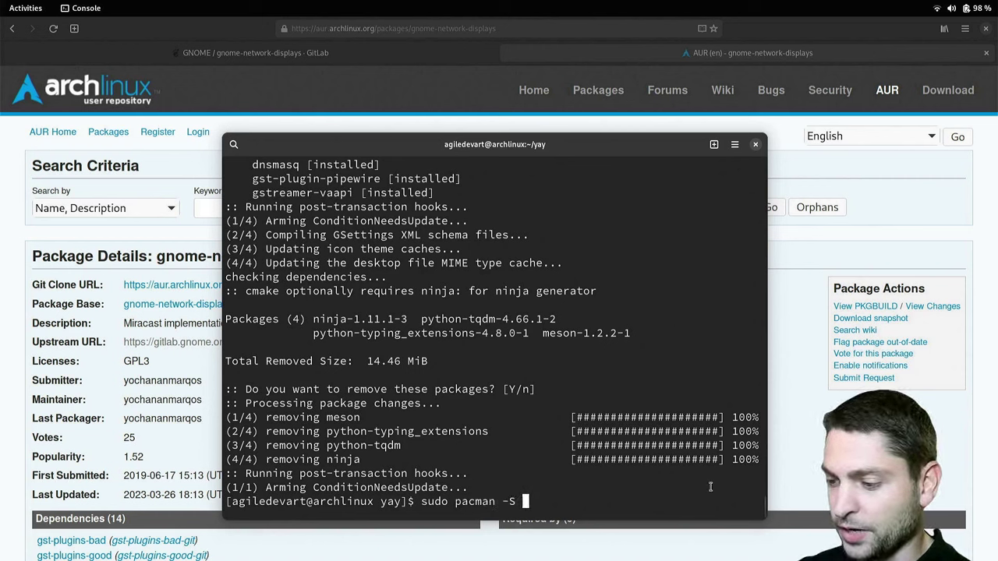
pyautogui.write('ffmpeg dnsmasq xdg-desktop-portal-gnome gst-plugins-good gst-plugin-pipewire libva-mesa-driver gstreamer-vaapi faac wpa_supplicant openh264')
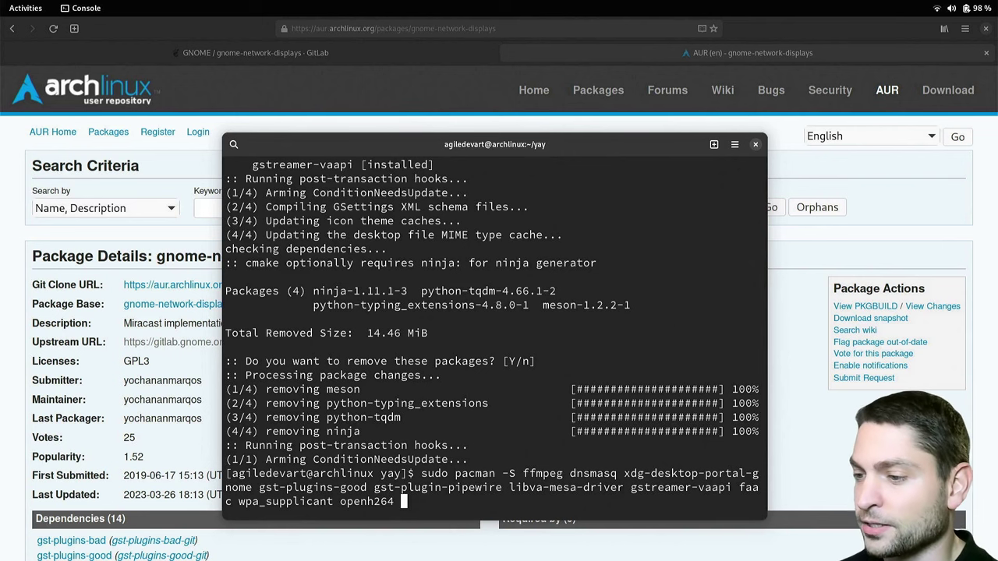
pyautogui.press('Return')
pyautogui.write('y')
pyautogui.press('Return')
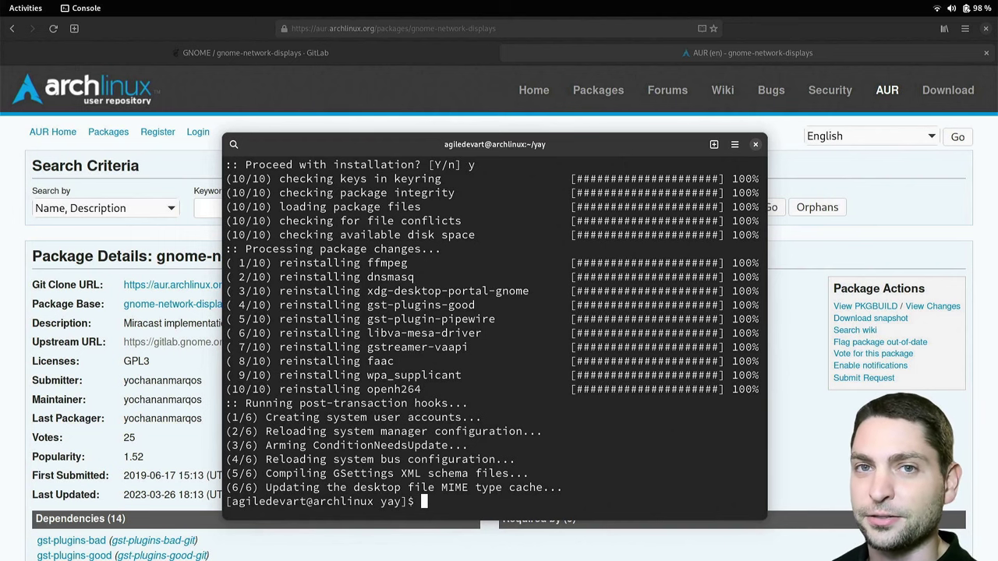
# - Copy the NETWORK_DISPLAYS_DUMMY=1 setting from the README's Testing section
pyautogui.click(297, 56)
pyautogui.scroll(-5, 735, 239)
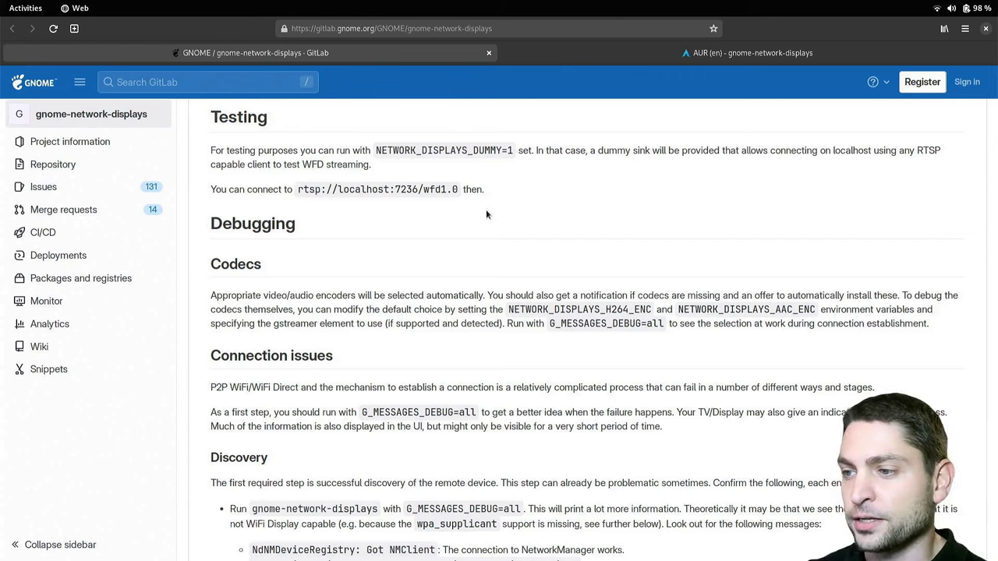
pyautogui.moveTo(514, 152); pyautogui.dragTo(376, 151)
pyautogui.hotkey('ctrl', 'c')
# - Snap the terminal to the right half and the browser to the left half of the screen
pyautogui.hotkey('alt', 'Tab')
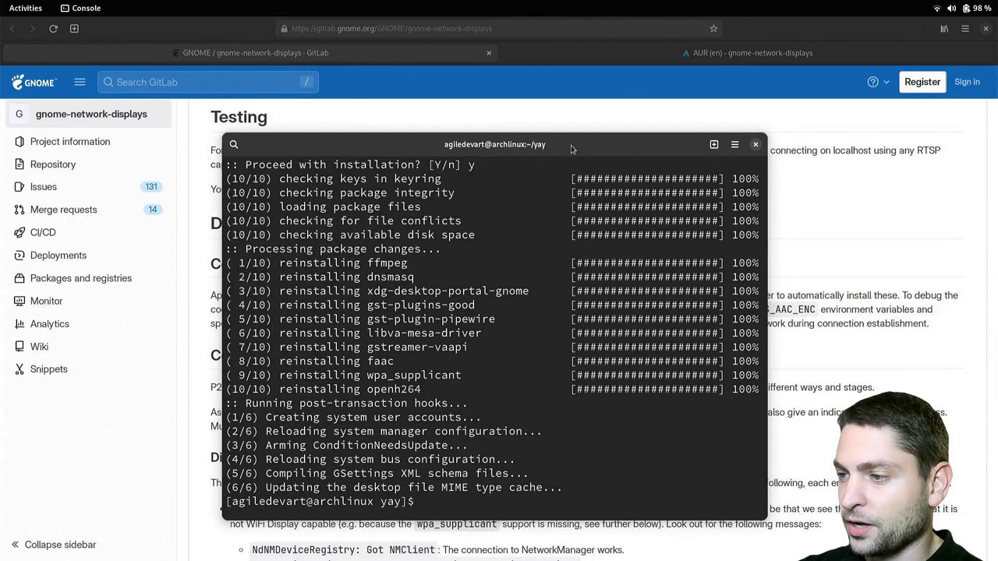
pyautogui.moveTo(546, 140); pyautogui.dragTo(996, 137)
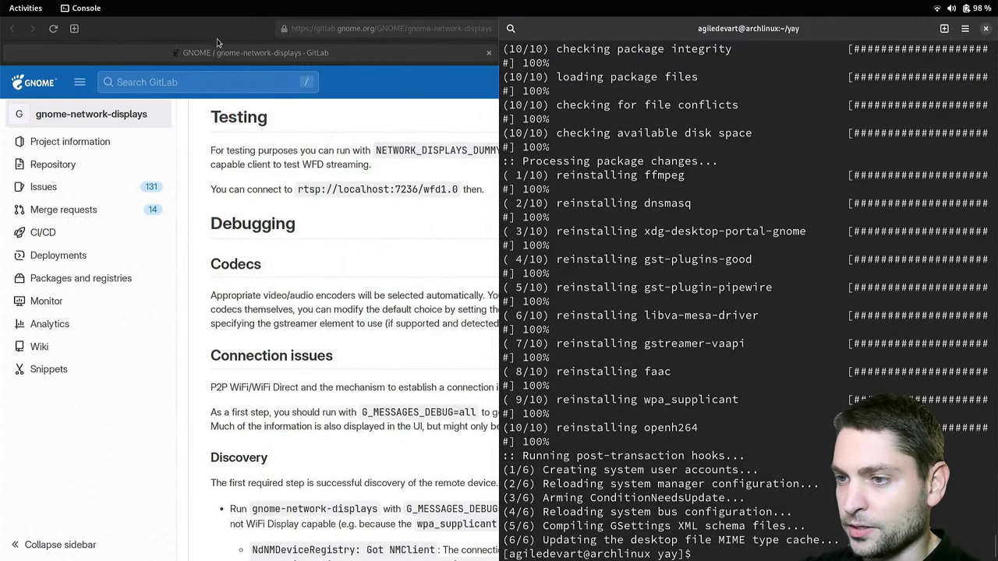
pyautogui.moveTo(234, 31); pyautogui.dragTo(2, 166)
pyautogui.hotkey('alt', 'Tab')
# - Clear the terminal and launch NETWORK_DISPLAYS_DUMMY=1 gnome-network-displays
pyautogui.write('clear')
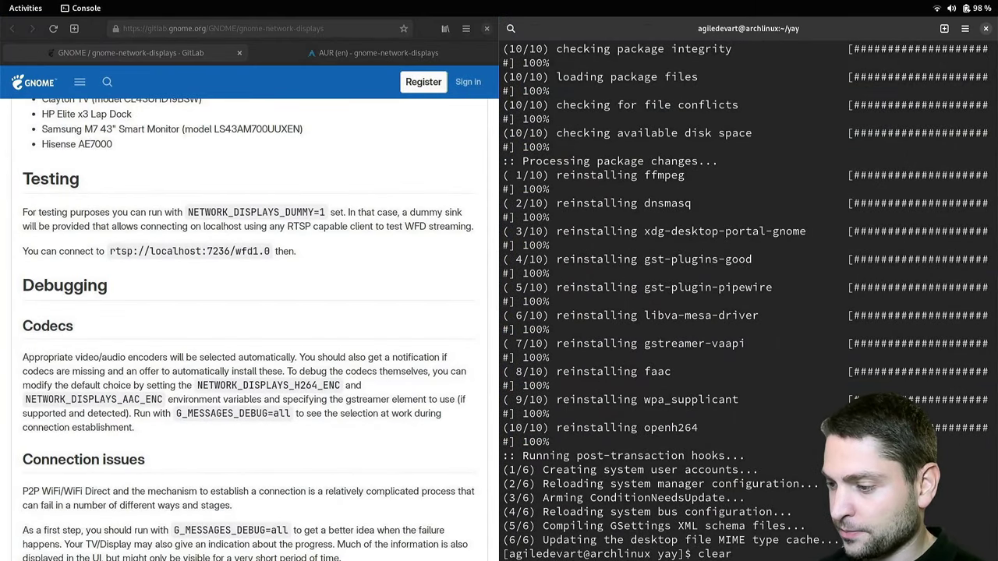
pyautogui.press('Return')
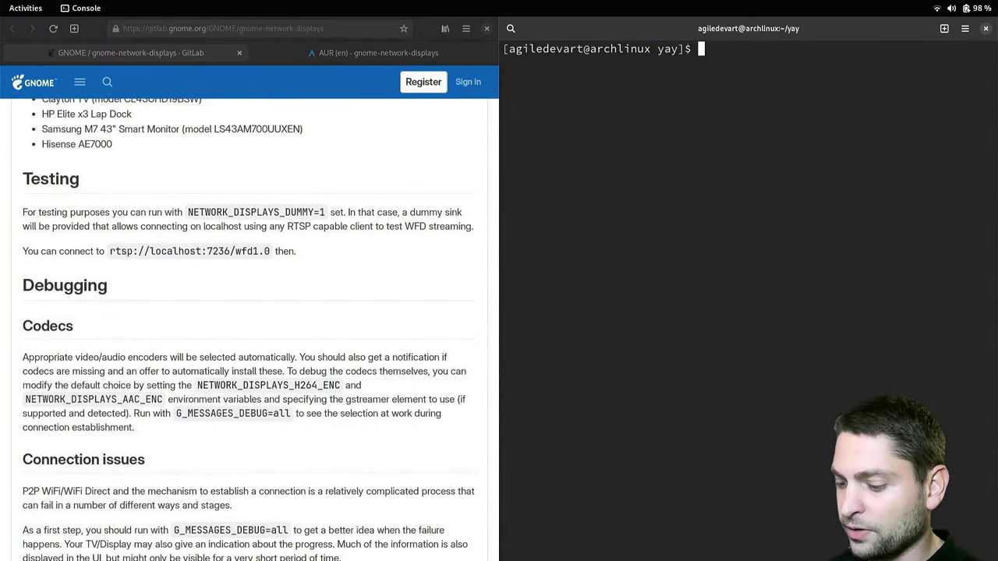
pyautogui.hotkey('ctrl', 'shift', 'v')
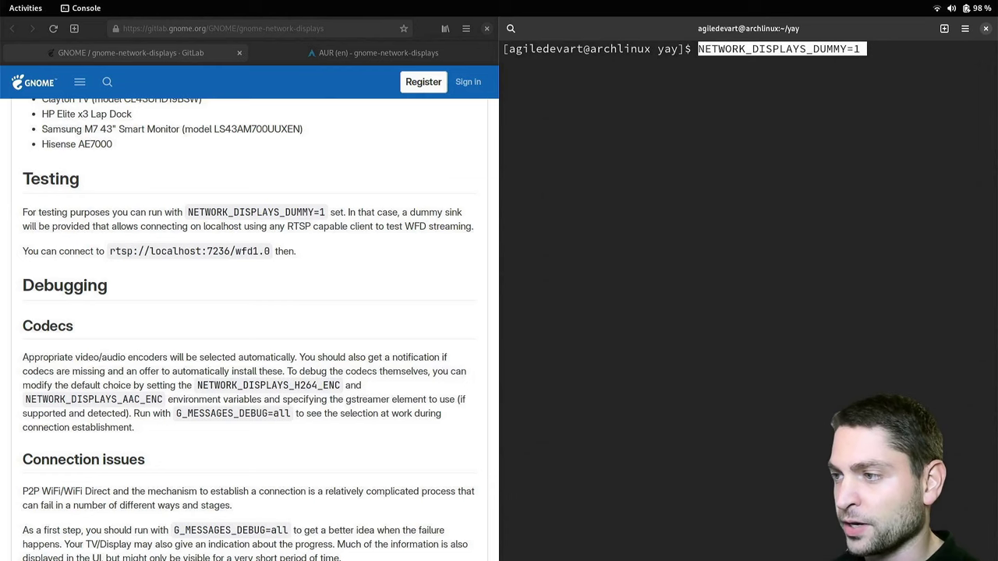
pyautogui.write('gnome-network-displays')
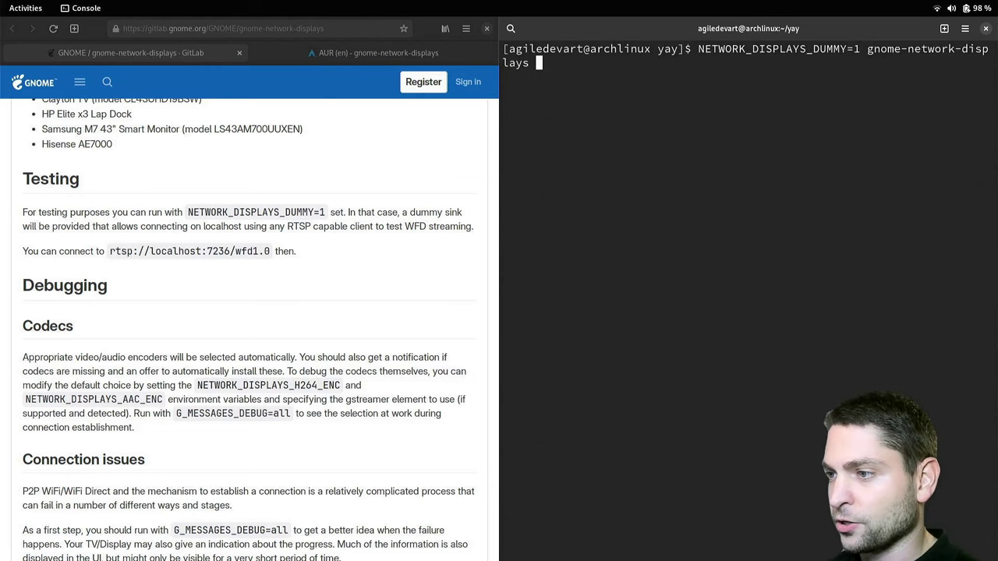
pyautogui.press('Return')
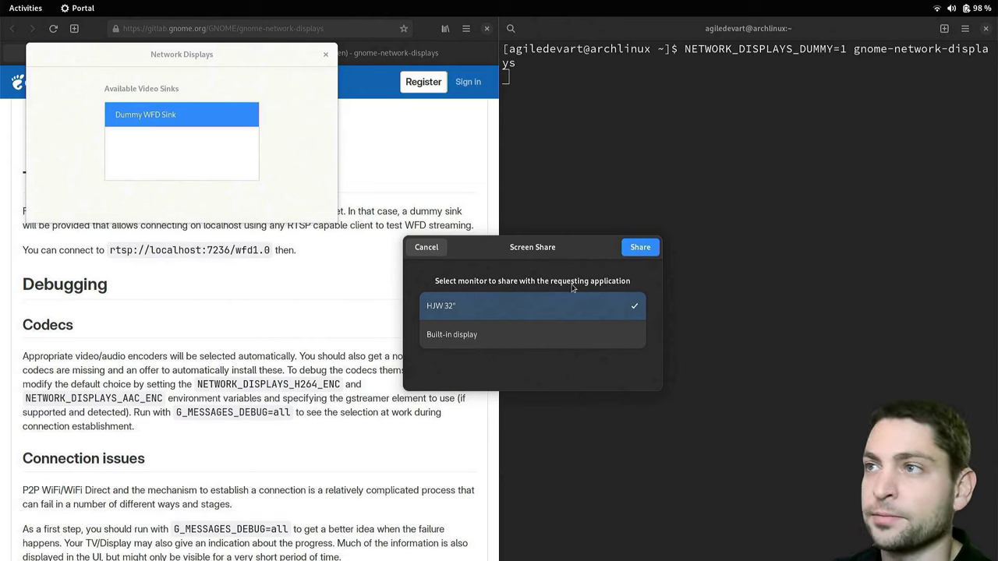
# - Share the built-in display, connect to the Dummy WFD Sink, and copy the rtsp address
pyautogui.click(564, 339)
pyautogui.click(640, 247)
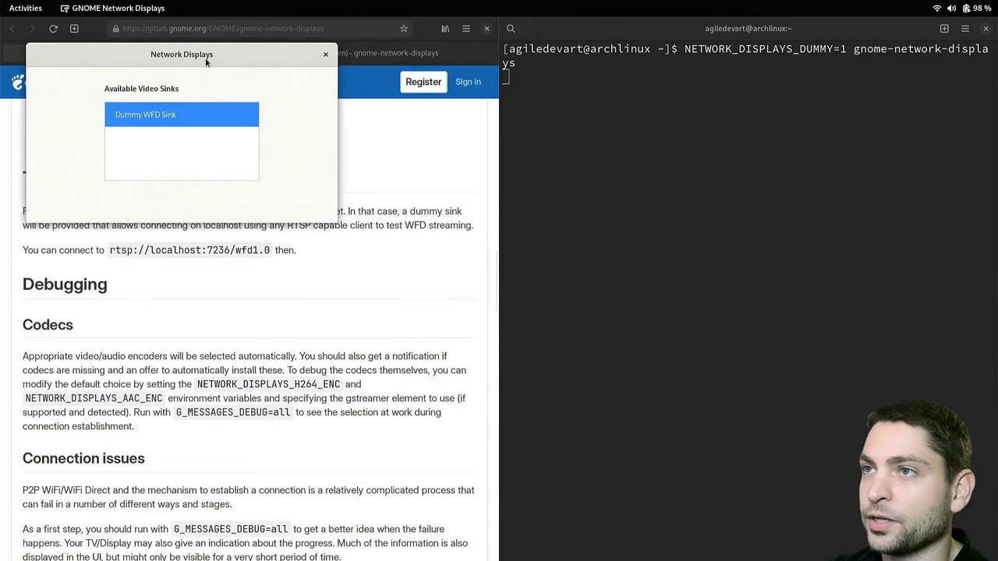
pyautogui.moveTo(211, 66); pyautogui.dragTo(523, 218)
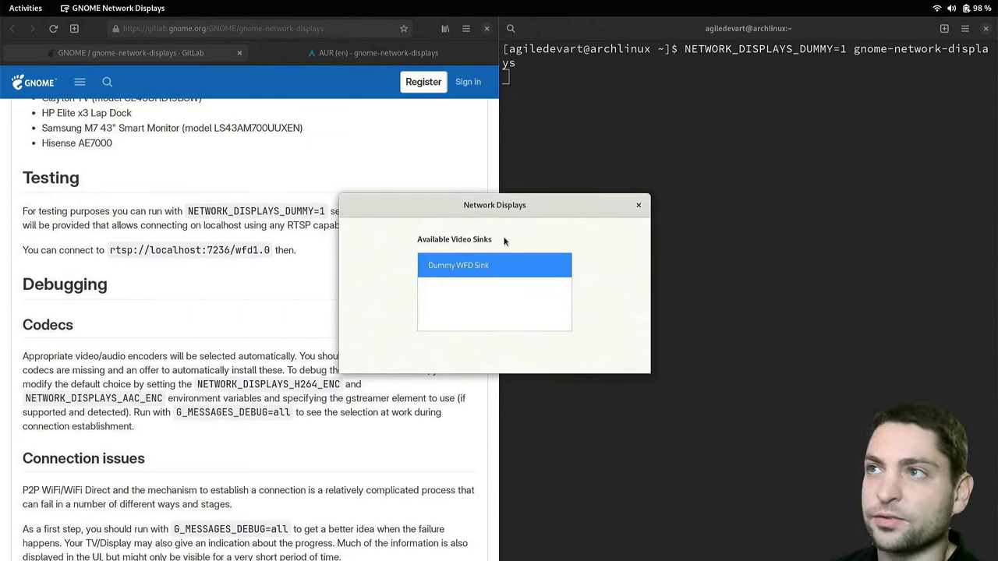
pyautogui.click(523, 266)
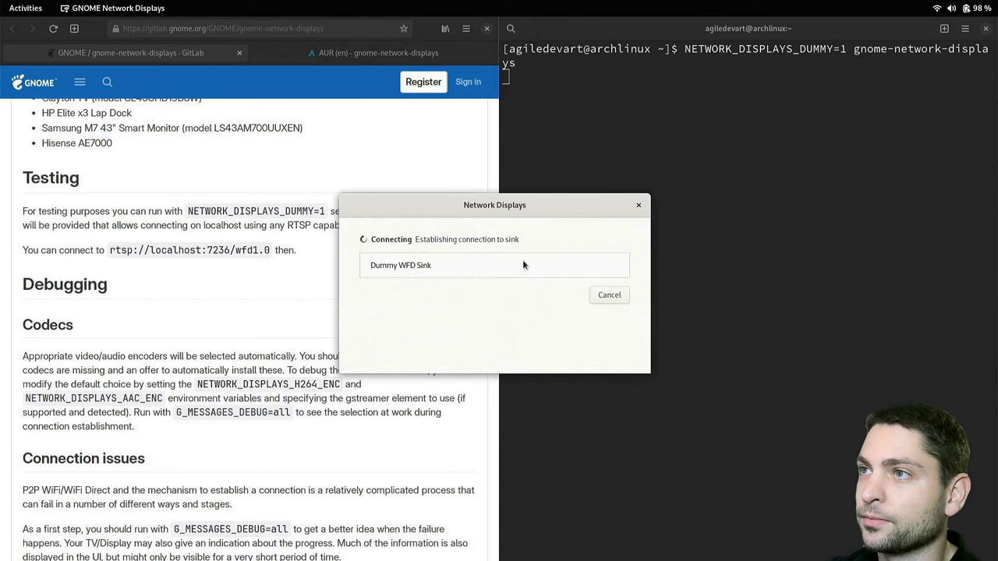
pyautogui.moveTo(534, 204); pyautogui.dragTo(271, 364)
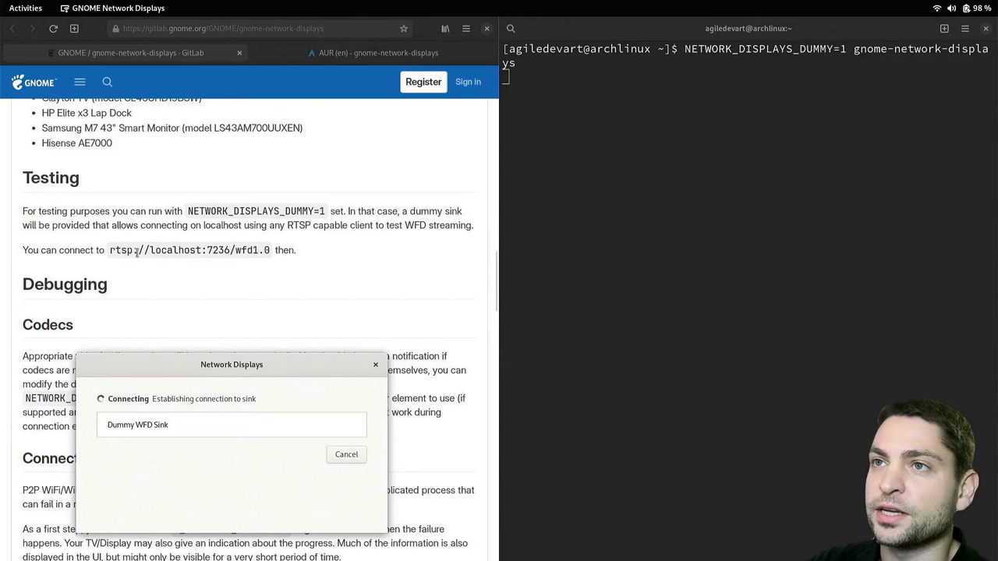
pyautogui.moveTo(265, 250); pyautogui.dragTo(108, 251)
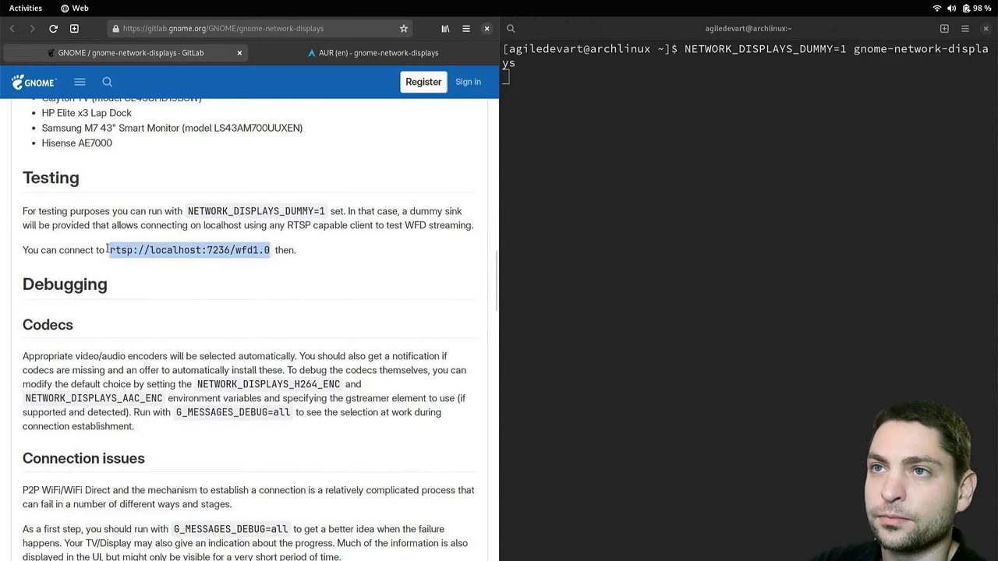
# - Play the rtsp://localhost:7236/wfd1.0 stream with ffplay in a new terminal tab, out of full screen
pyautogui.click(945, 28)
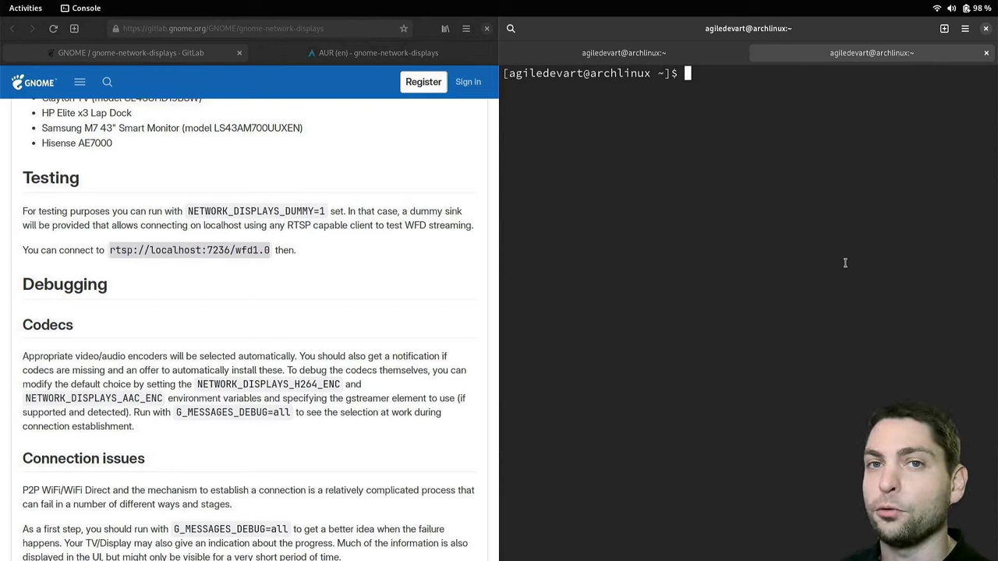
pyautogui.write('ffplay')
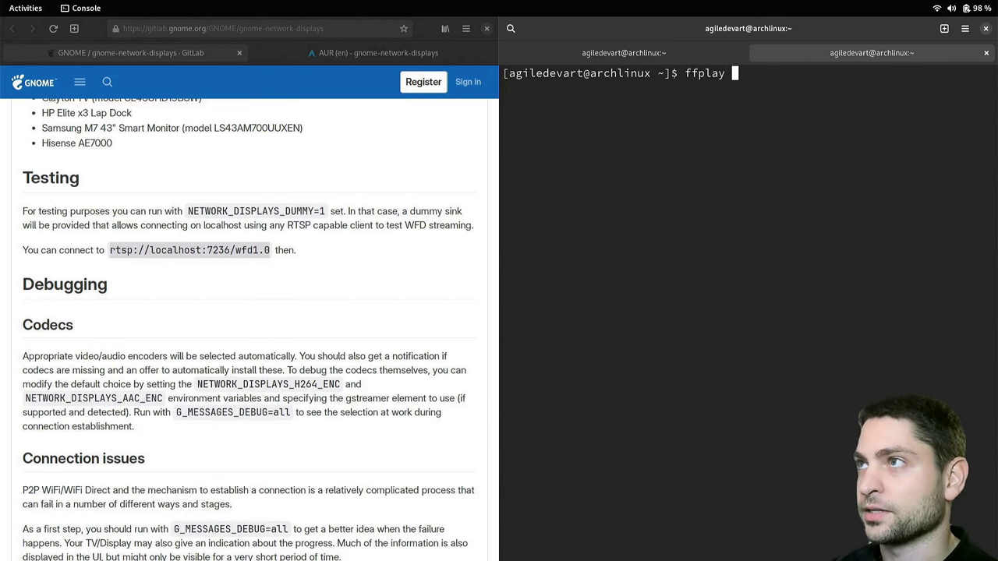
pyautogui.write('rtsp://localhost:7236/wfd1.0')
pyautogui.press('Return')
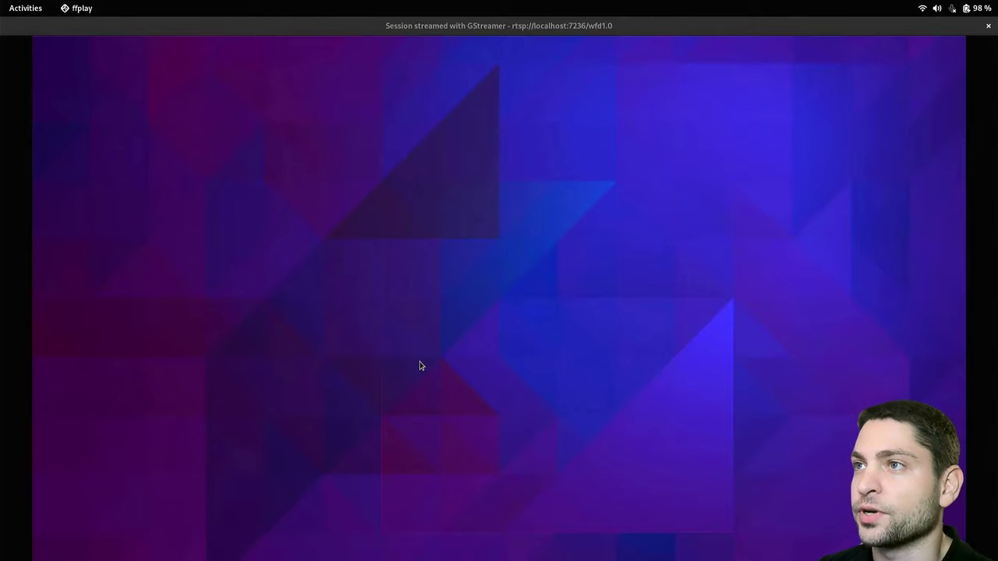
pyautogui.moveTo(563, 36)
pyautogui.mouseDown()
pyautogui.moveTo(590, 98)
pyautogui.moveTo(557, 31)
pyautogui.moveTo(550, 42)
pyautogui.mouseUp()
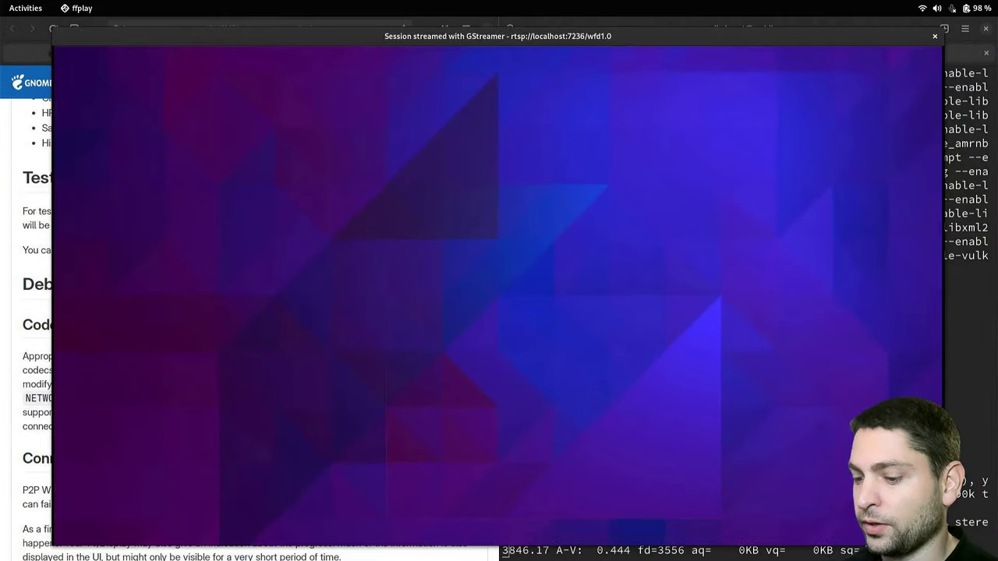
# - Open Calculator and Files on the virtual screen, then close the ffplay window
pyautogui.press('super')
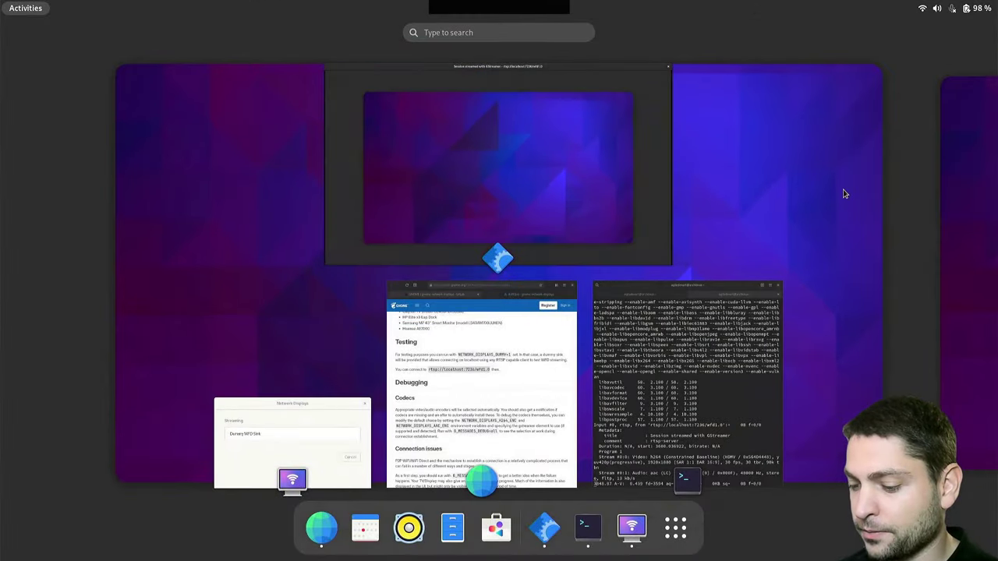
pyautogui.write('calcu')
pyautogui.press('Return')
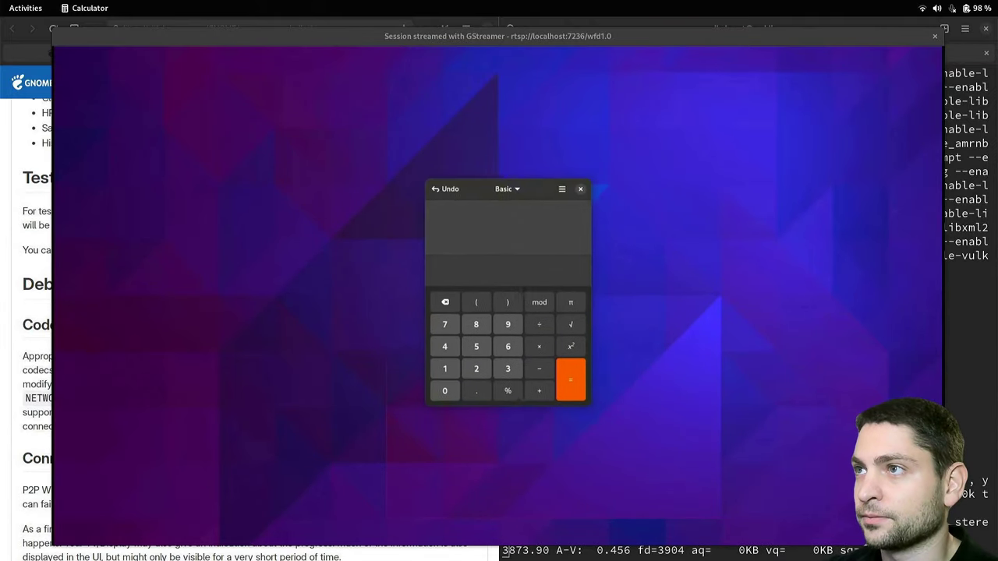
pyautogui.press('super')
pyautogui.write('files')
pyautogui.press('Return')
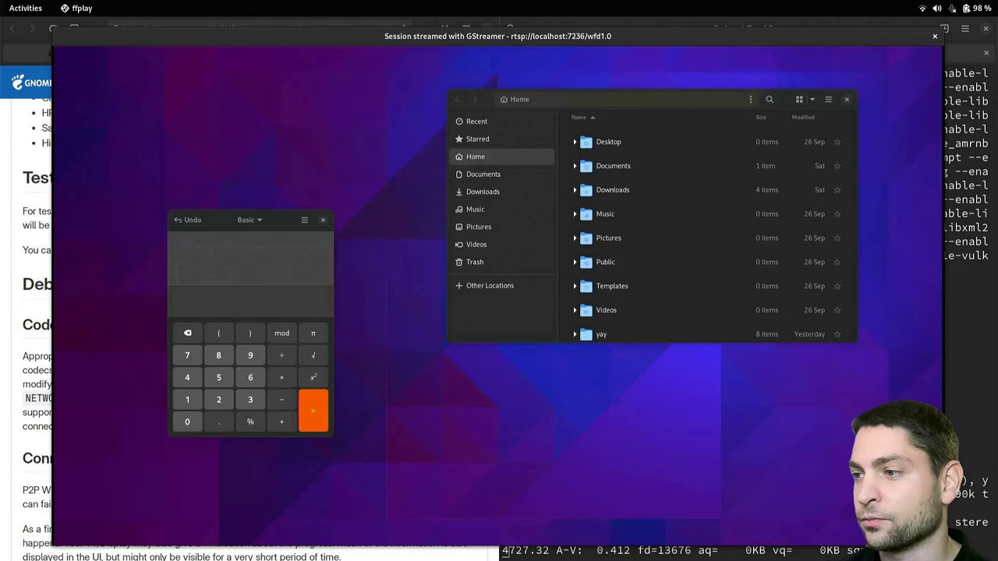
pyautogui.click(935, 37)
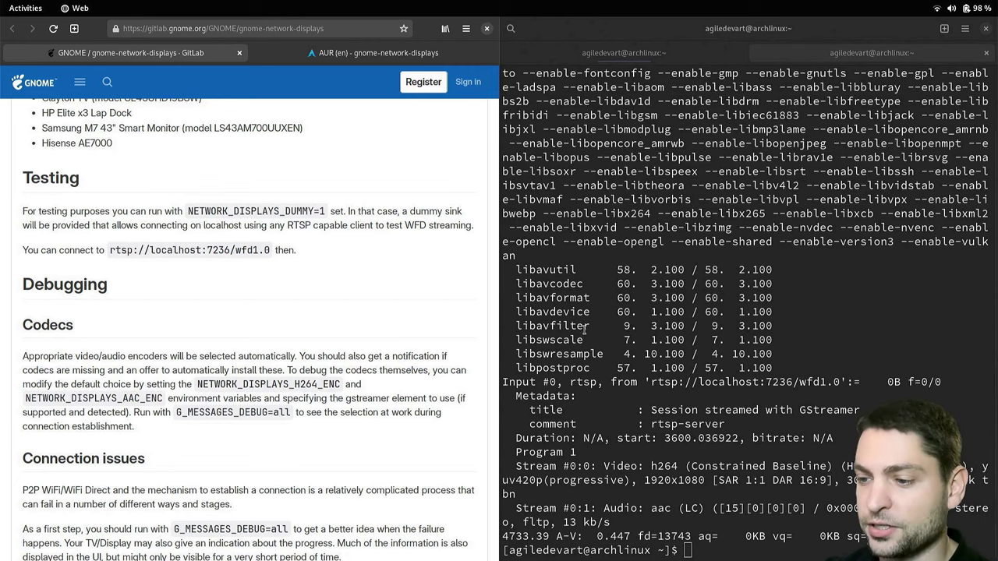
# - Reinstall the iw package with sudo pacman -S iw, confirming with y
pyautogui.scroll(-10, 74, 408)
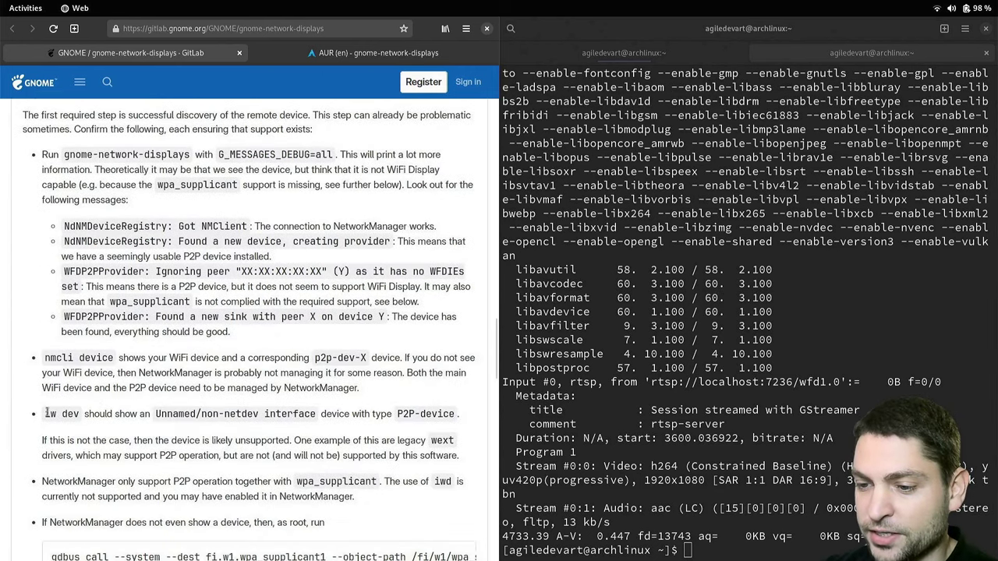
pyautogui.moveTo(43, 414); pyautogui.dragTo(80, 414)
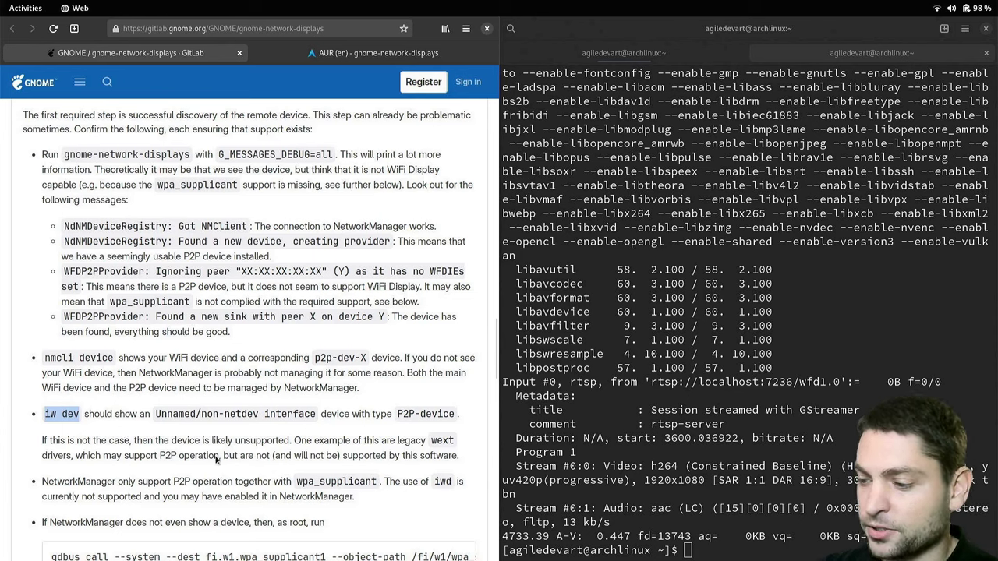
pyautogui.click(766, 545)
pyautogui.write('sudo pacman -S iw')
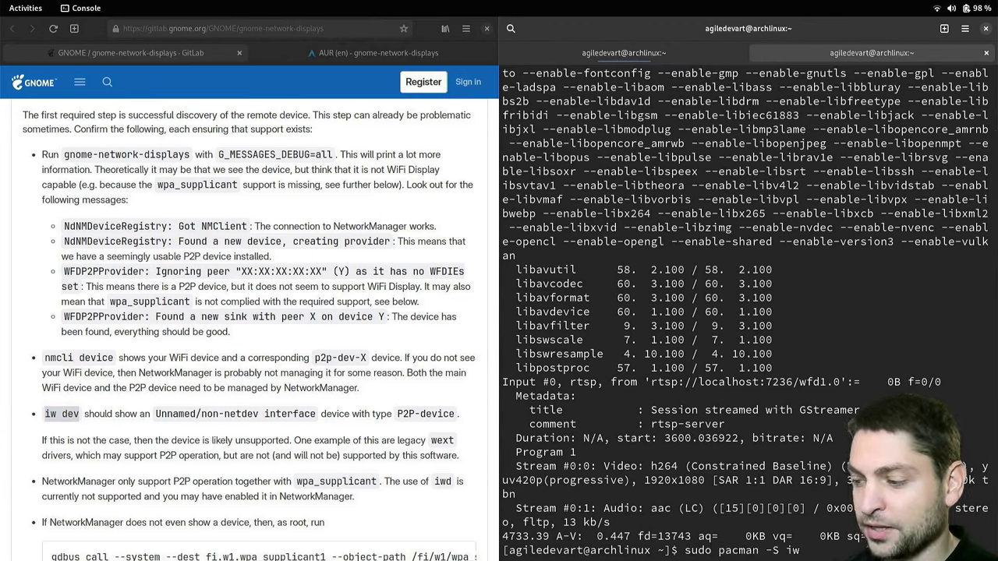
pyautogui.press('Return')
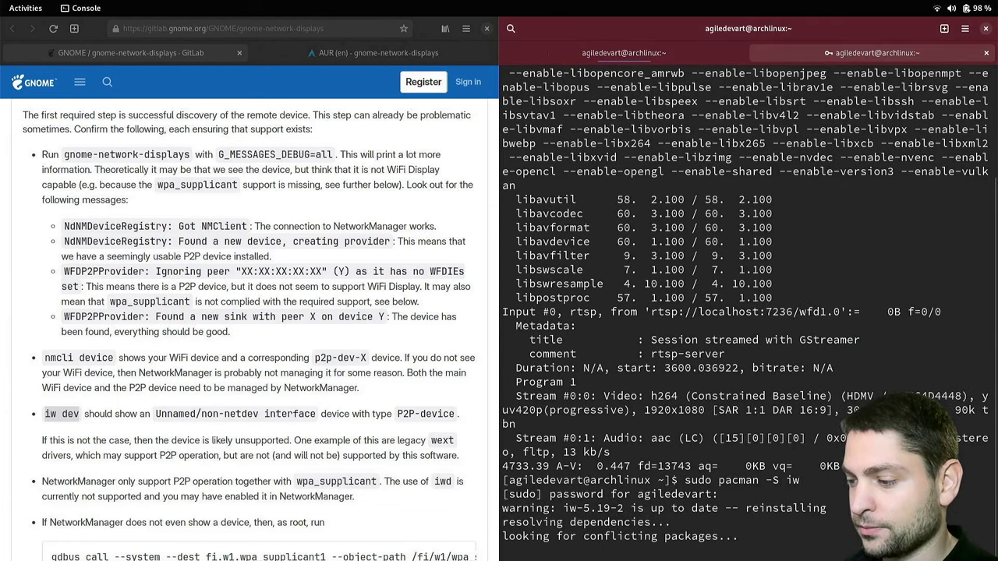
pyautogui.write('y')
pyautogui.press('Return')
# - Clear the terminal and run iw dev to list the wireless interfaces
pyautogui.write('clear')
pyautogui.press('Return')
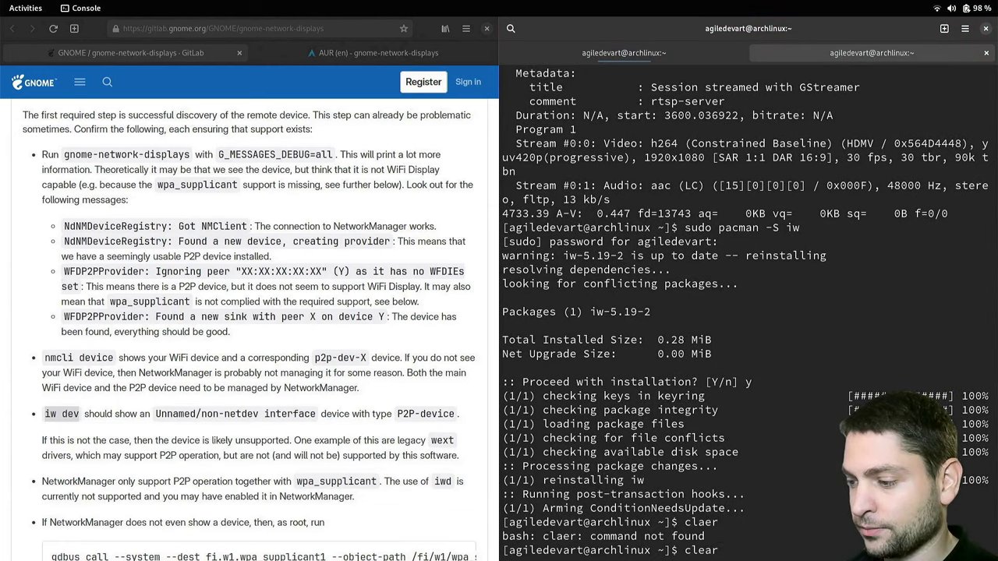
pyautogui.hotkey('ctrl', 'l')
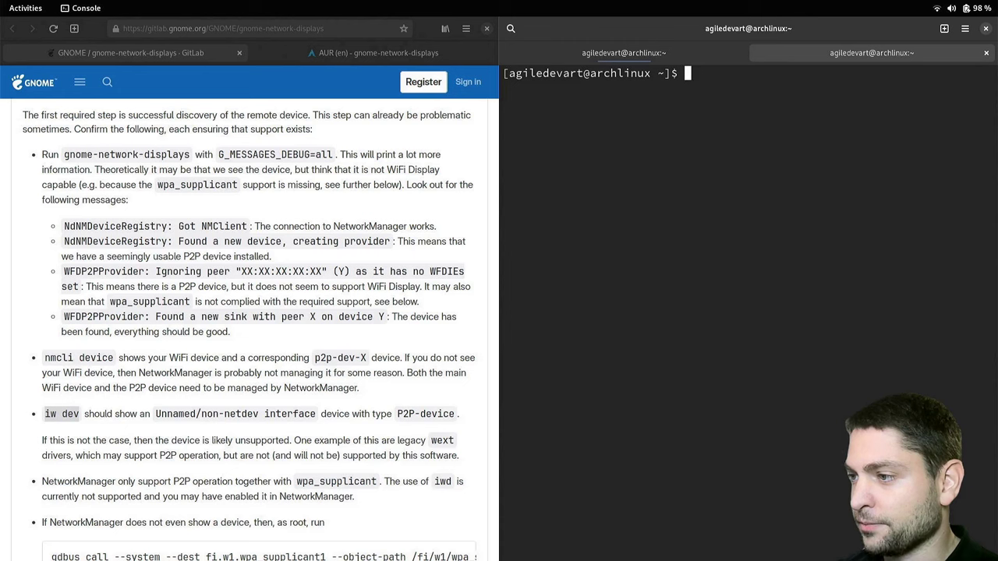
pyautogui.write('iw dev')
pyautogui.press('Return')
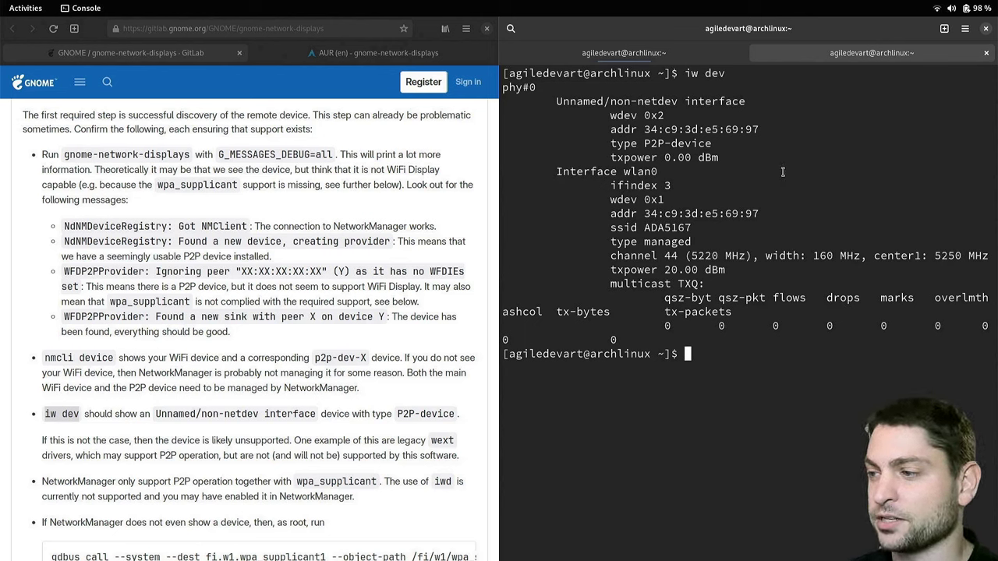
# - Launch GNOME Network Displays, share the built-in display, and stream to the [LG] webOS TV UQ75003LF
pyautogui.press('super')
pyautogui.write('gnom')
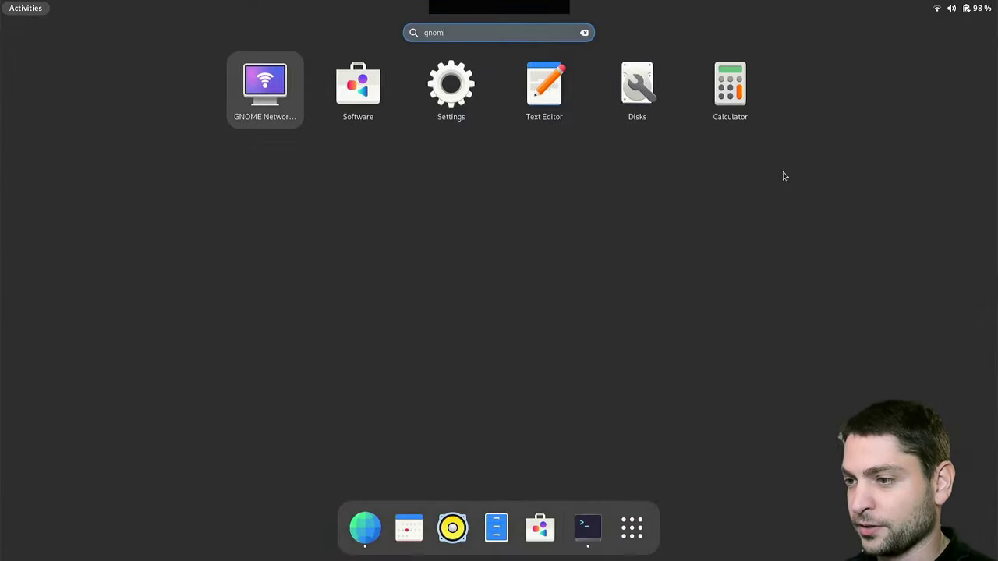
pyautogui.write('e-network-di')
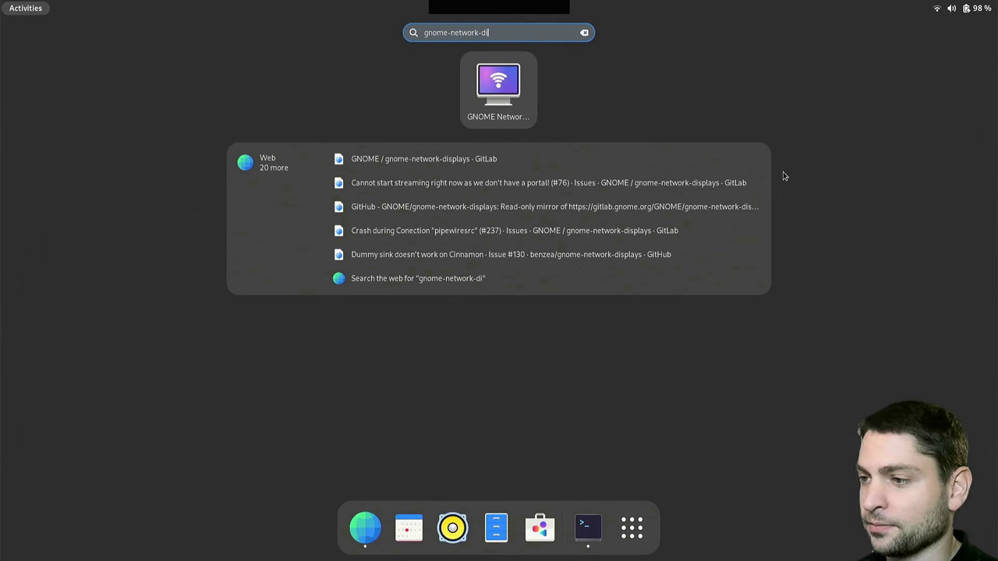
pyautogui.press('Return')
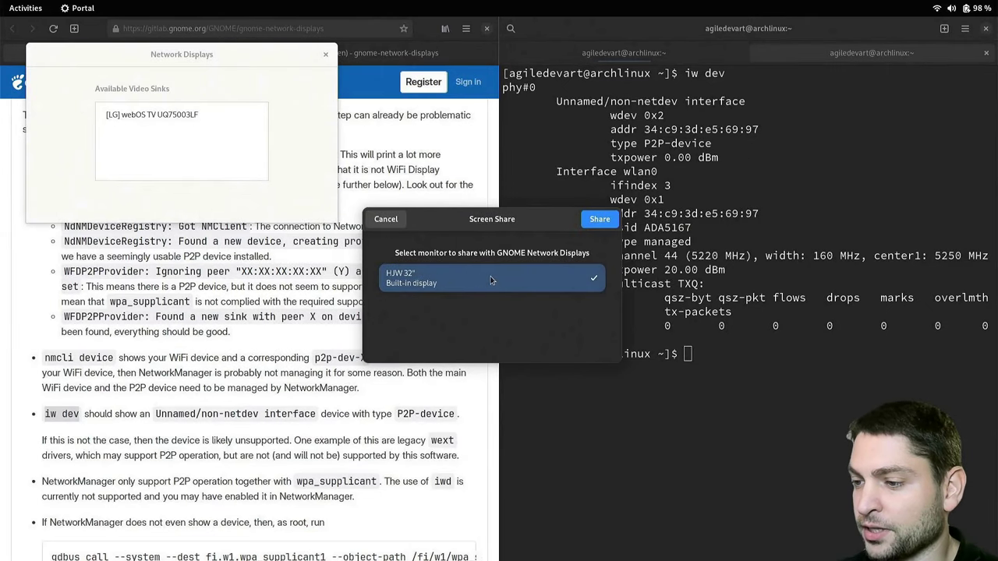
pyautogui.click(598, 221)
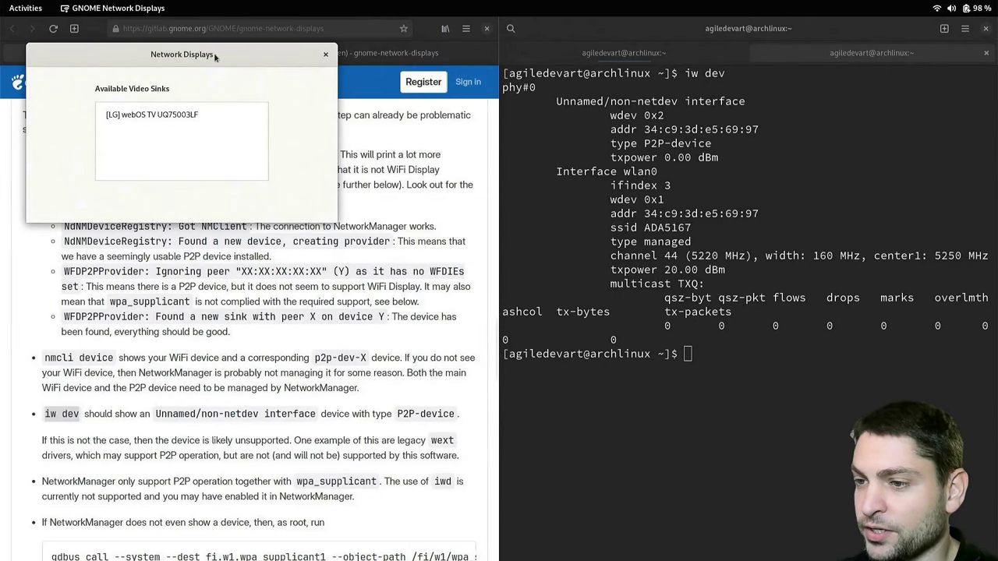
pyautogui.moveTo(238, 64); pyautogui.dragTo(559, 205)
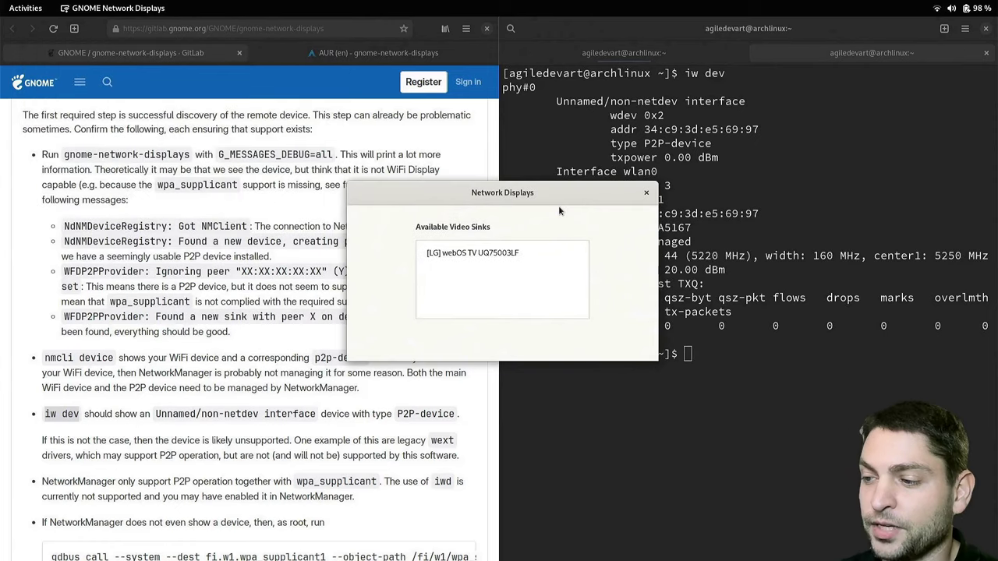
pyautogui.click(547, 252)
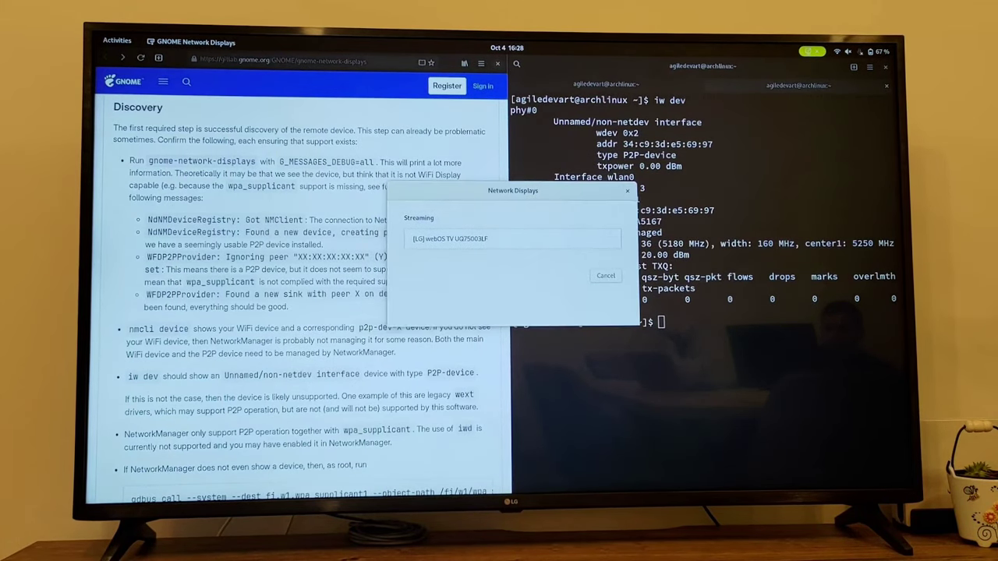
# - Tile the terminal to the right half, then cancel the LG TV stream and close Network Displays
pyautogui.press('super+Down')
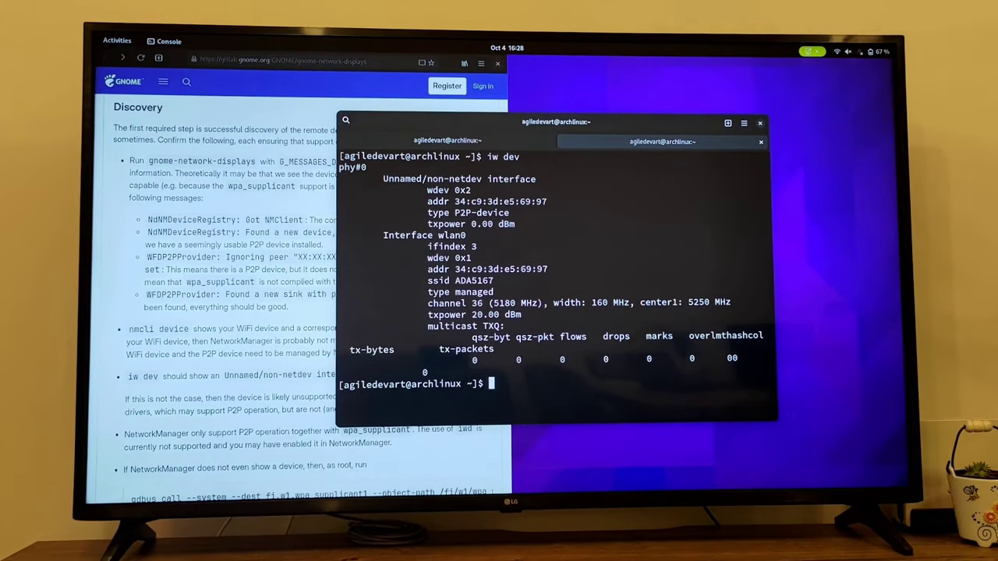
pyautogui.press('super+Right')
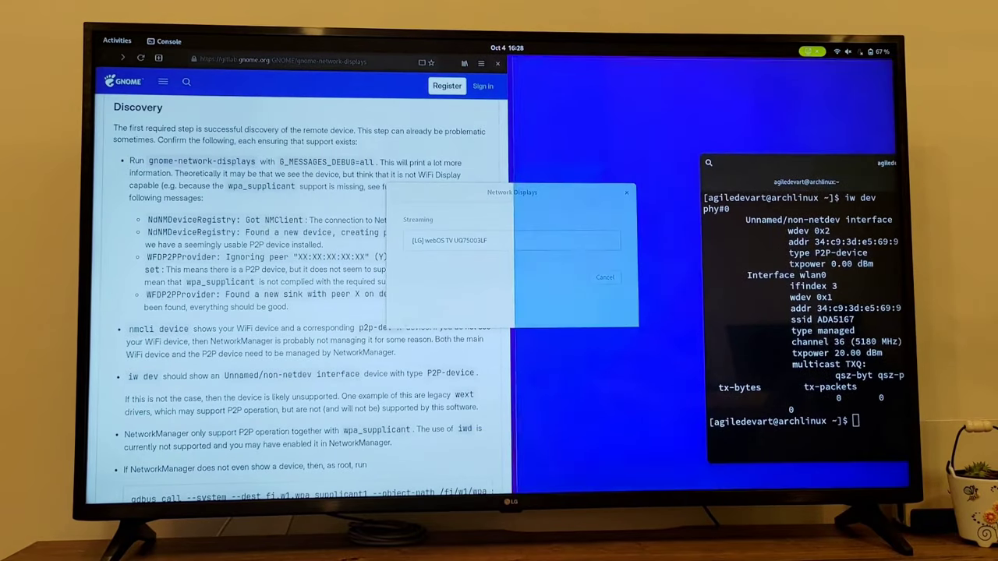
pyautogui.hotkey('alt', 'Tab')
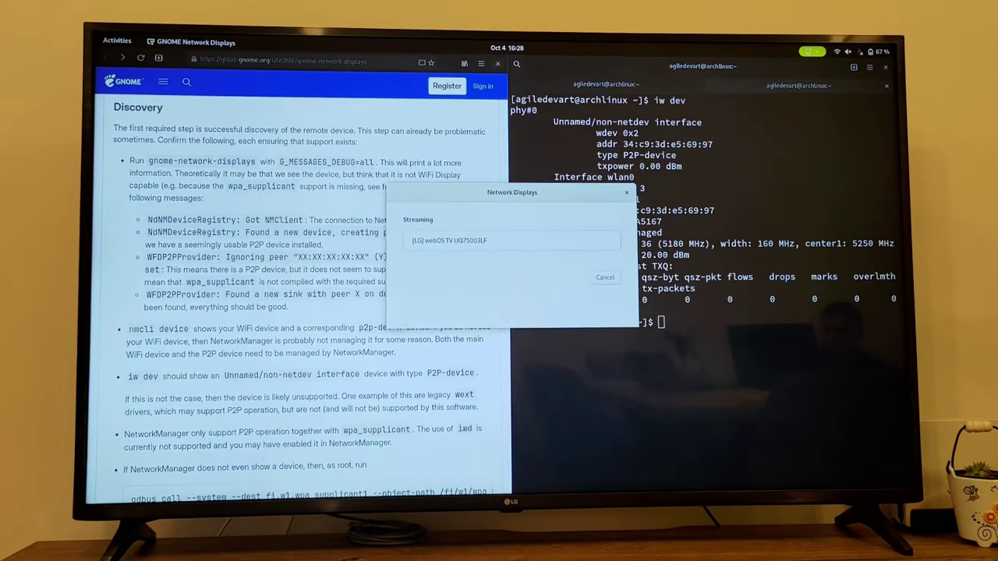
pyautogui.press('super')
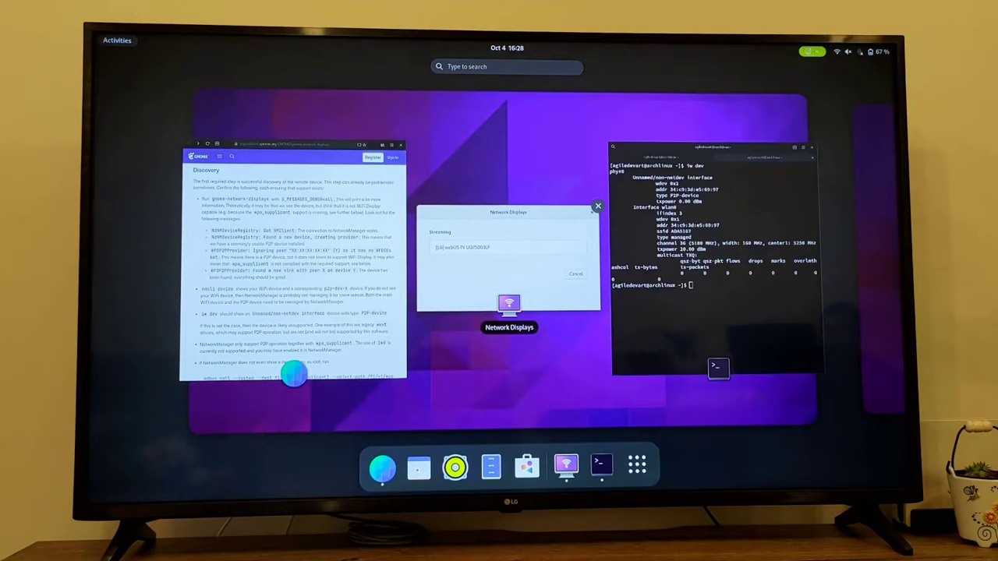
pyautogui.press('Right')
pyautogui.press('Right')
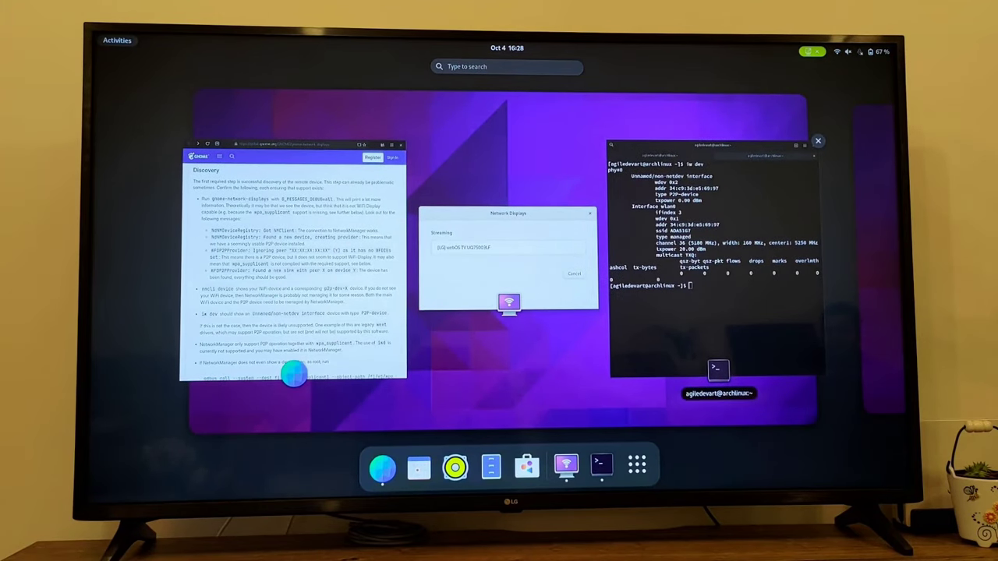
pyautogui.press('Escape')
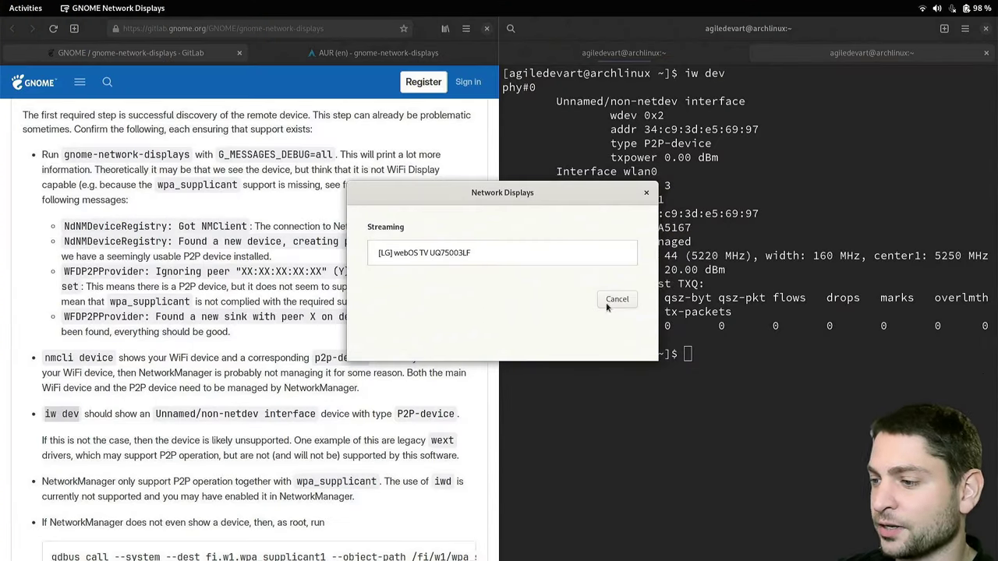
pyautogui.click(613, 301)
pyautogui.click(646, 193)
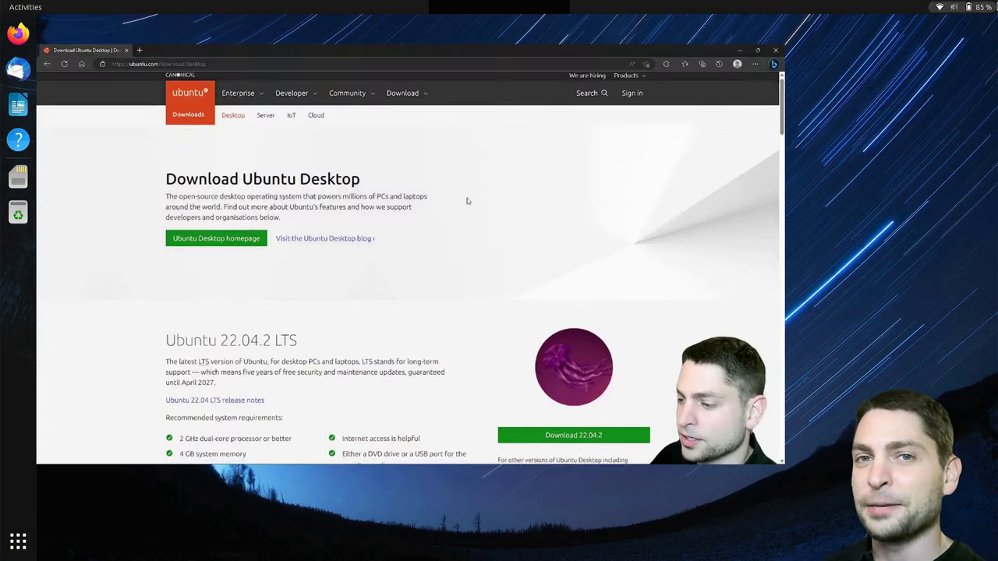
# - Start the Ubuntu 23.04 installer with Install Ubuntu and move past the keyboard layout step
pyautogui.scroll(-5, 465, 200)
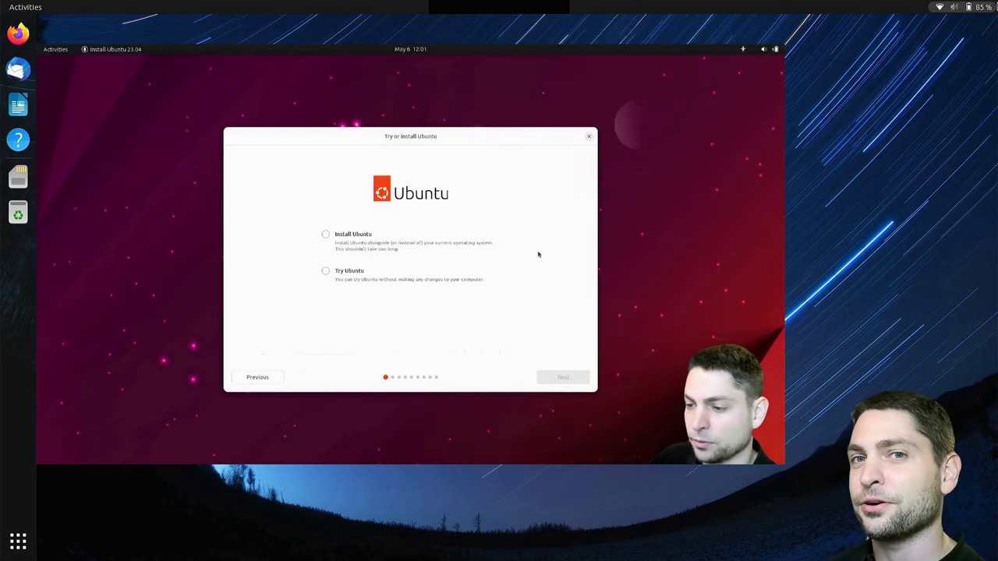
pyautogui.click(335, 232)
pyautogui.click(563, 378)
pyautogui.click(563, 378)
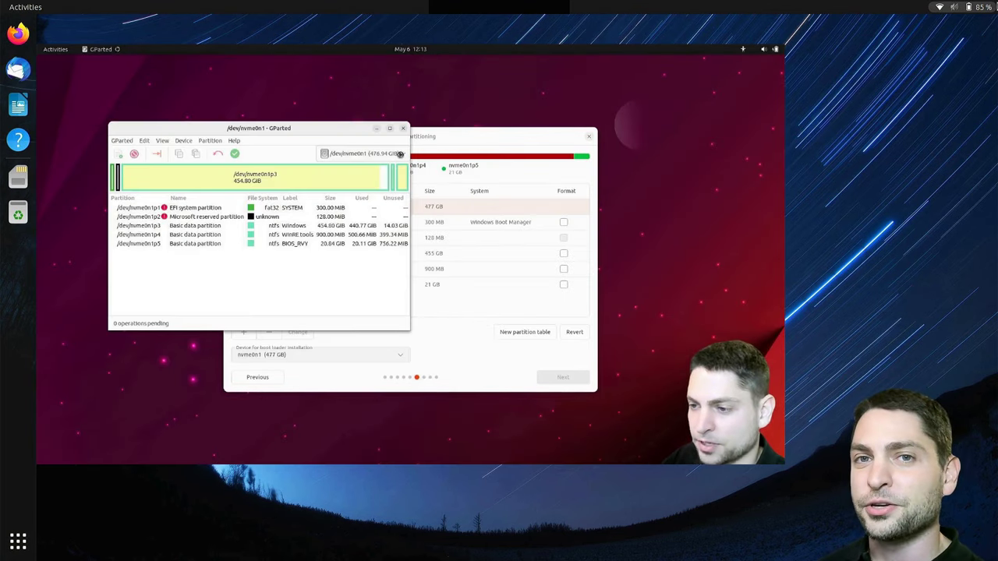
# - Inspect the /dev/sdb partitions in GParted, then highlight GNOME 44.0 and memory usage in neofetch
pyautogui.click(374, 154)
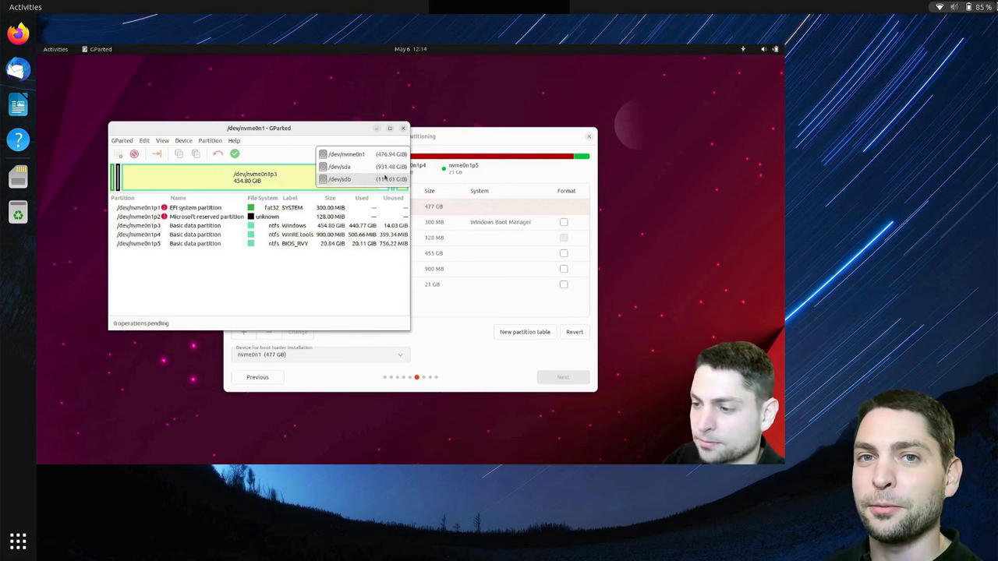
pyautogui.click(384, 178)
pyautogui.rightClick(224, 208)
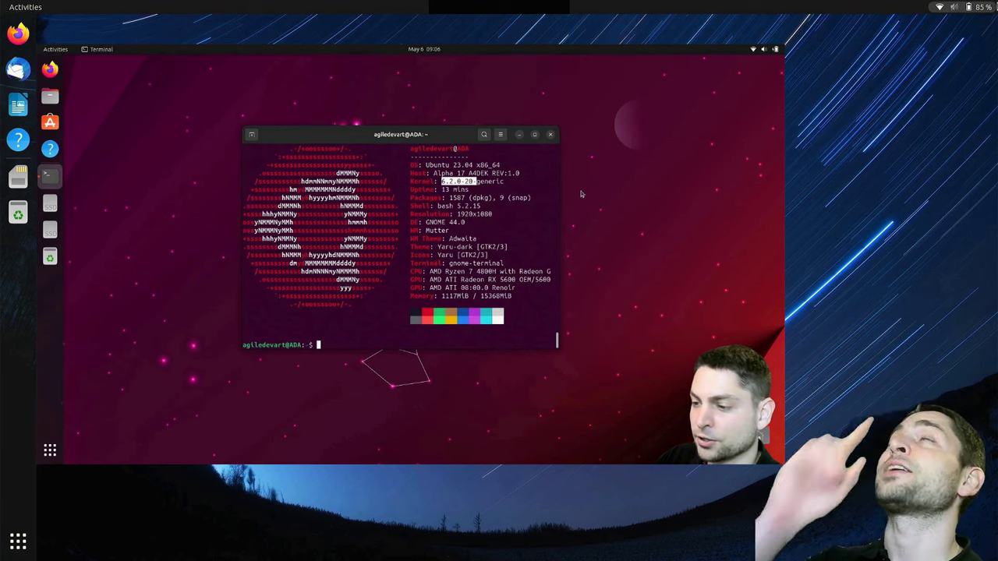
pyautogui.moveTo(426, 222); pyautogui.dragTo(466, 222)
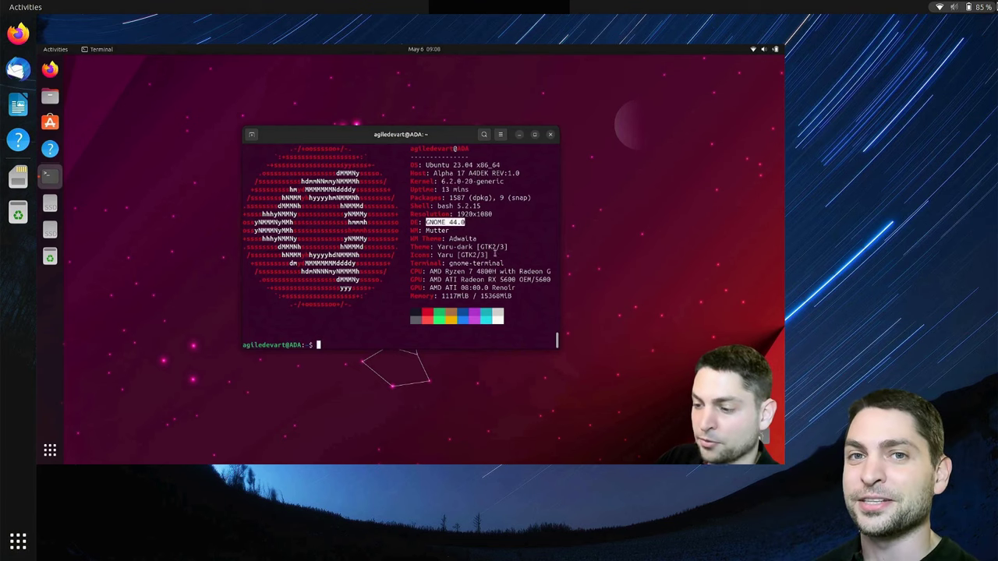
pyautogui.moveTo(441, 296); pyautogui.dragTo(459, 296)
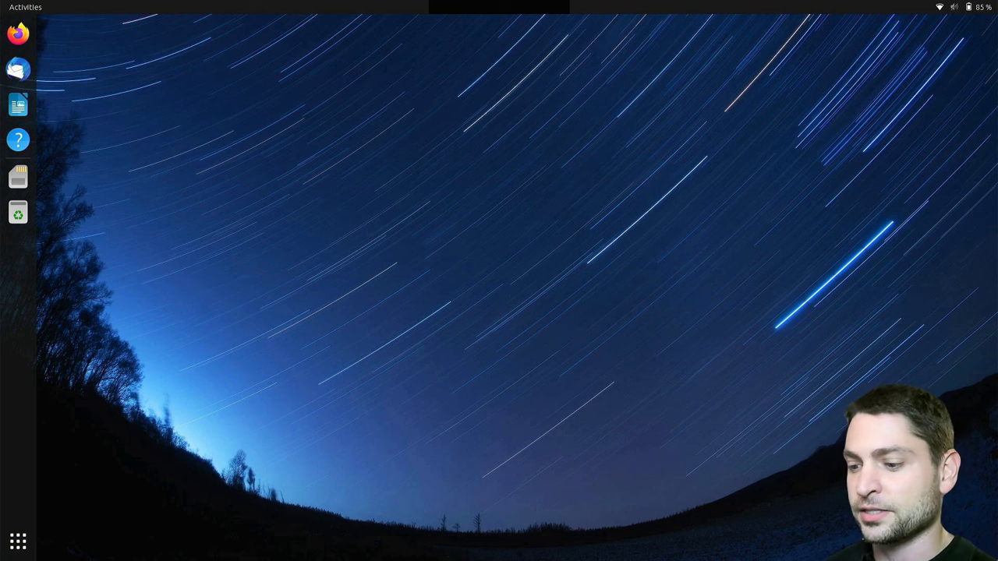
pyautogui.hotkey('ctrl', 'alt', 't')
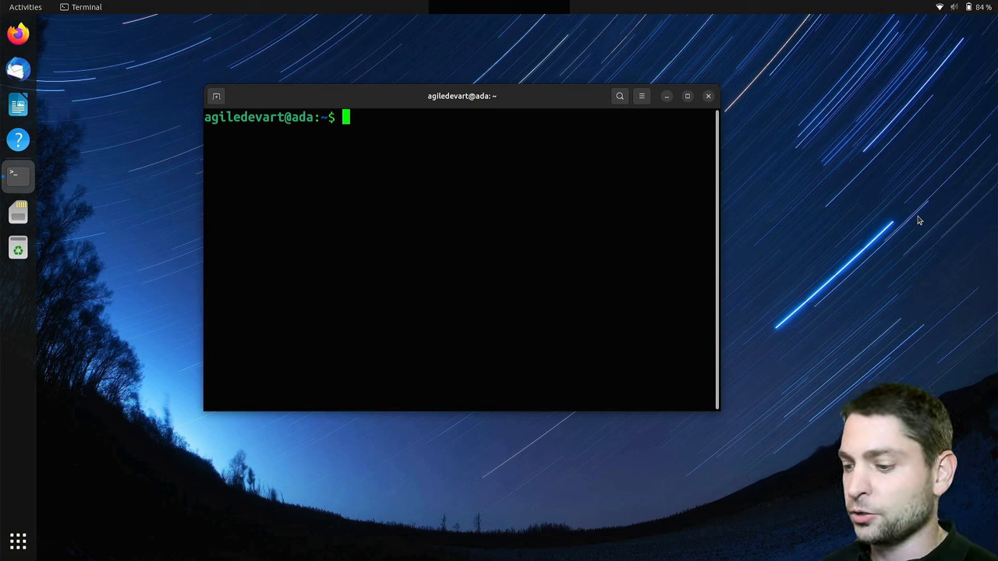
pyautogui.write('sudo apt inst')
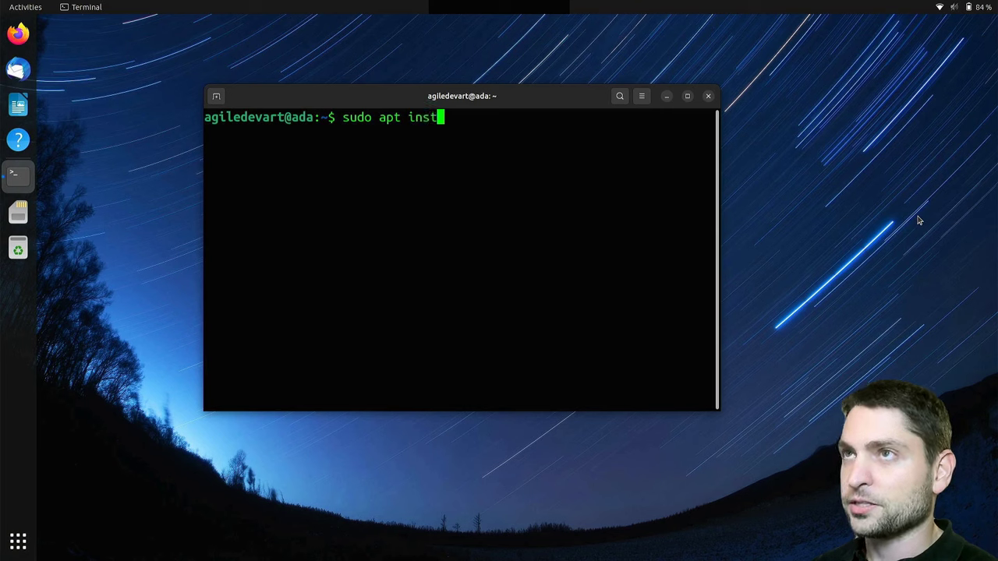
pyautogui.write('all gnome-network-displays')
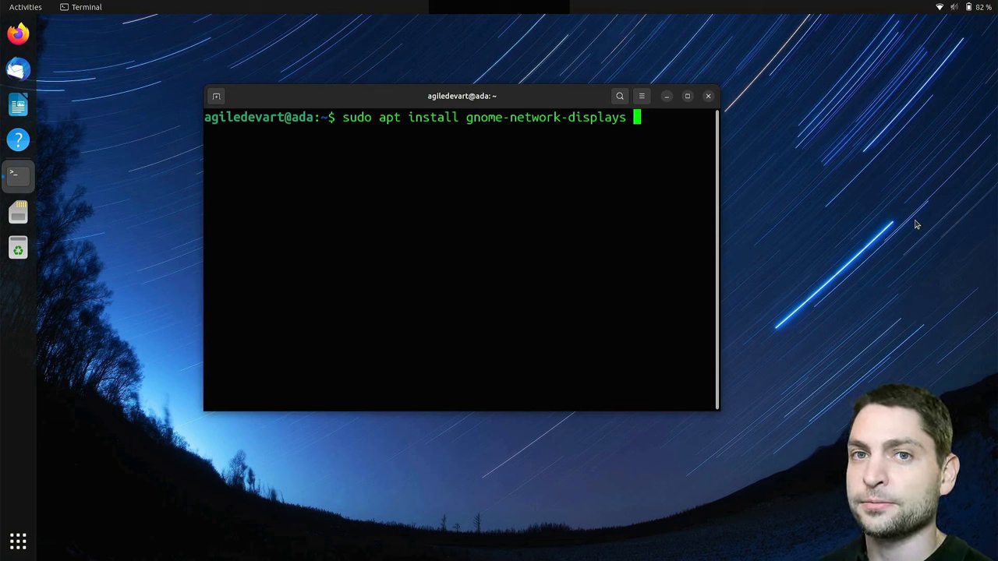
pyautogui.press('BackSpace')
pyautogui.press('BackSpace')
pyautogui.press('BackSpace')
pyautogui.press('BackSpace')
pyautogui.press('BackSpace')
pyautogui.press('BackSpace')
pyautogui.press('BackSpace')
pyautogui.press('BackSpace')
pyautogui.press('BackSpace')
pyautogui.press('BackSpace')
pyautogui.press('BackSpace')
pyautogui.press('BackSpace')
pyautogui.press('BackSpace')
pyautogui.press('BackSpace')
pyautogui.press('BackSpace')
pyautogui.press('BackSpace')
pyautogui.press('BackSpace')
pyautogui.press('BackSpace')
pyautogui.press('BackSpace')
pyautogui.press('BackSpace')
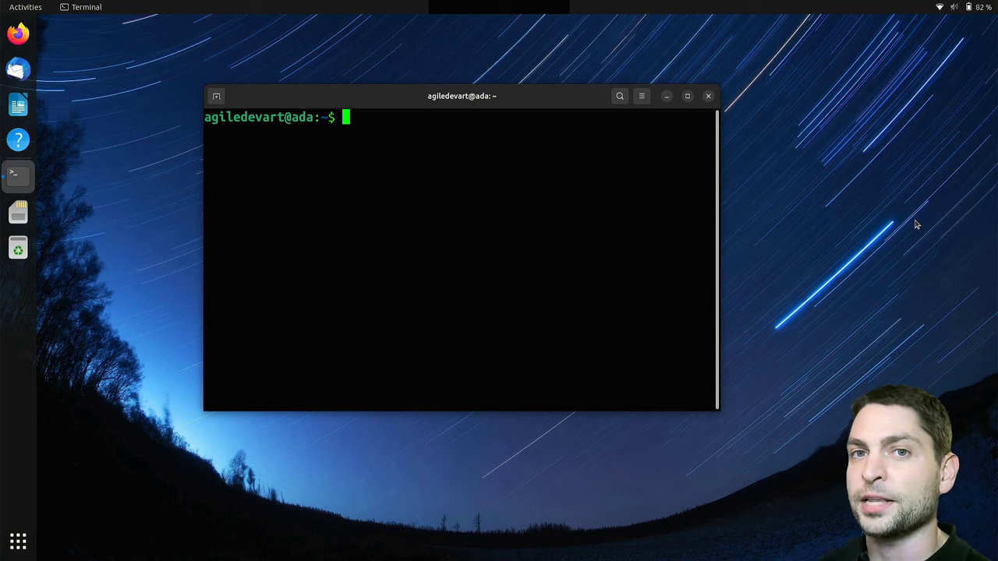
# - Install flatpak with sudo apt install flatpak and add the Flathub remote
pyautogui.write('sudo apt install flatpak')
pyautogui.press('Return')
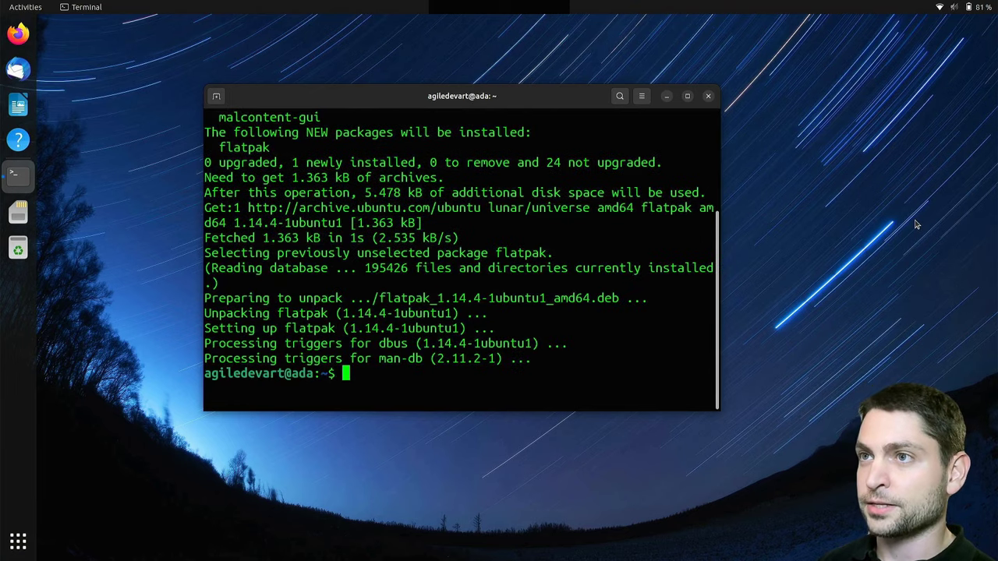
pyautogui.write('flatpak remote-add --if-not-exists flathub https://dl.flathub.org/repo/flathub.flatpakrepo')
pyautogui.press('Return')
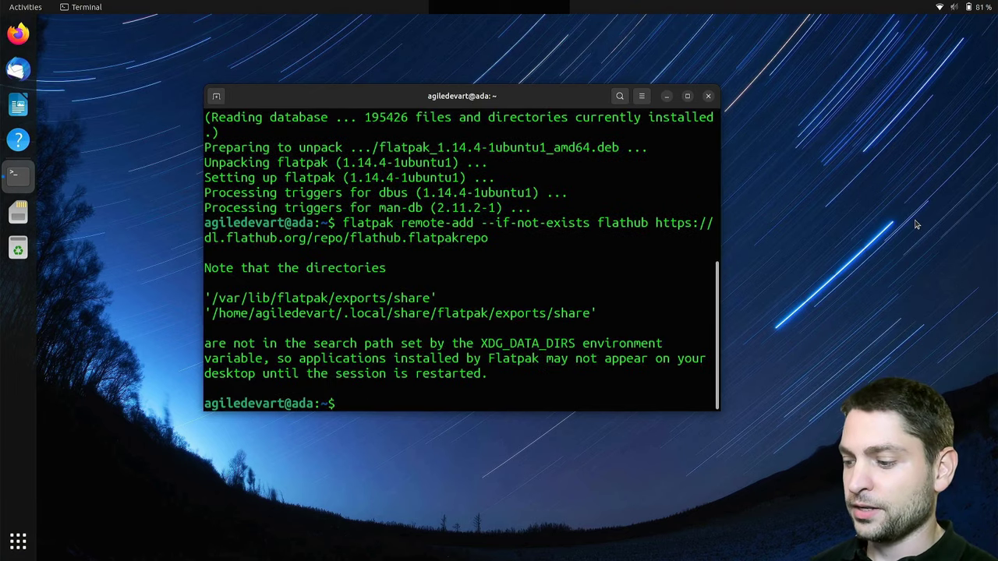
# - Install org.gnome.NetworkDisplays from Flathub and recall the NETWORK_DISPLAYS_DUMMY=1 launch command
pyautogui.write('flat')
pyautogui.write('pak install flathub org.gnome.NetworkDisplays')
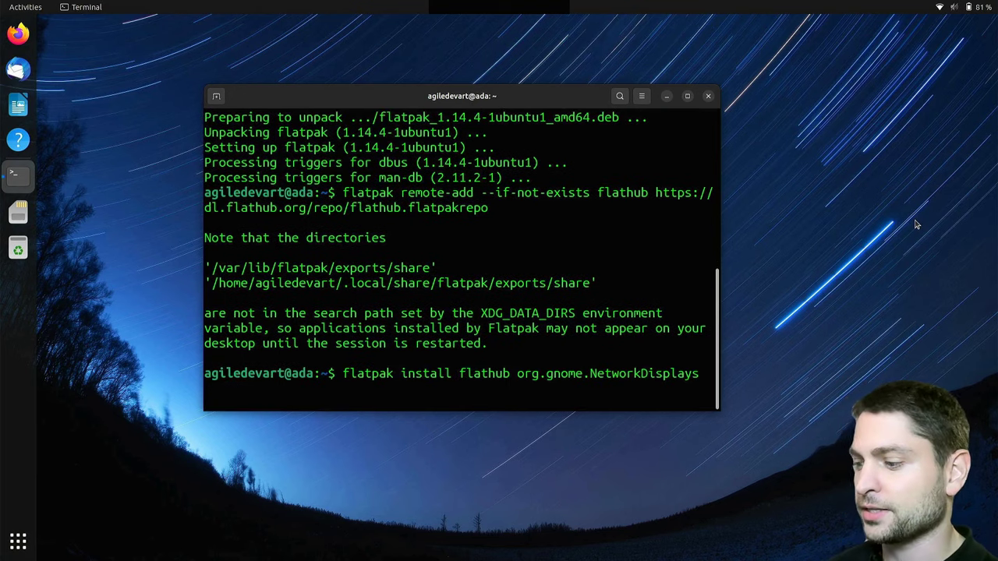
pyautogui.press('Return')
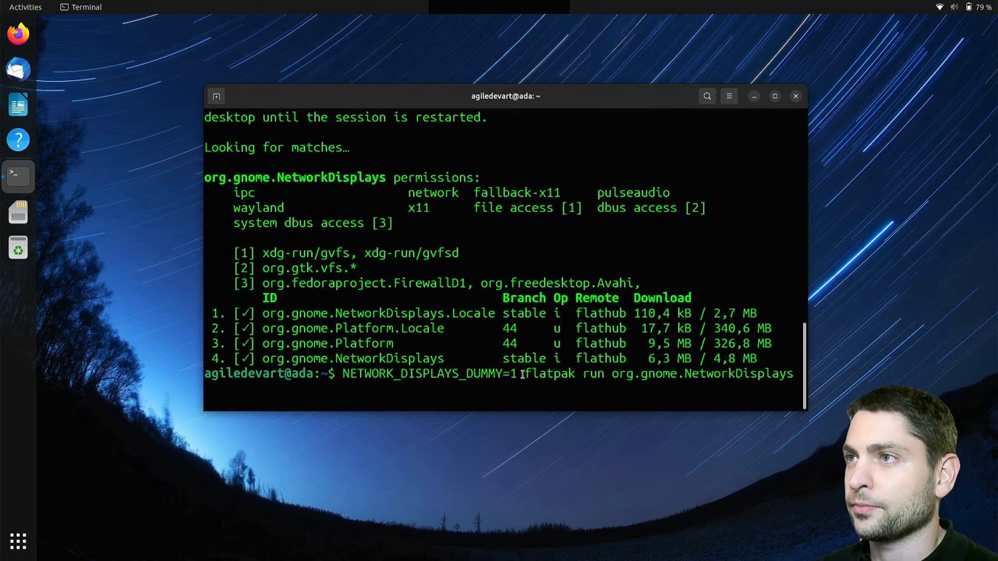
pyautogui.hotkey('ctrl', 'Left')
pyautogui.hotkey('ctrl', 'Left')
pyautogui.hotkey('ctrl', 'Left')
pyautogui.hotkey('ctrl', 'Left')
pyautogui.hotkey('ctrl', 'Left')
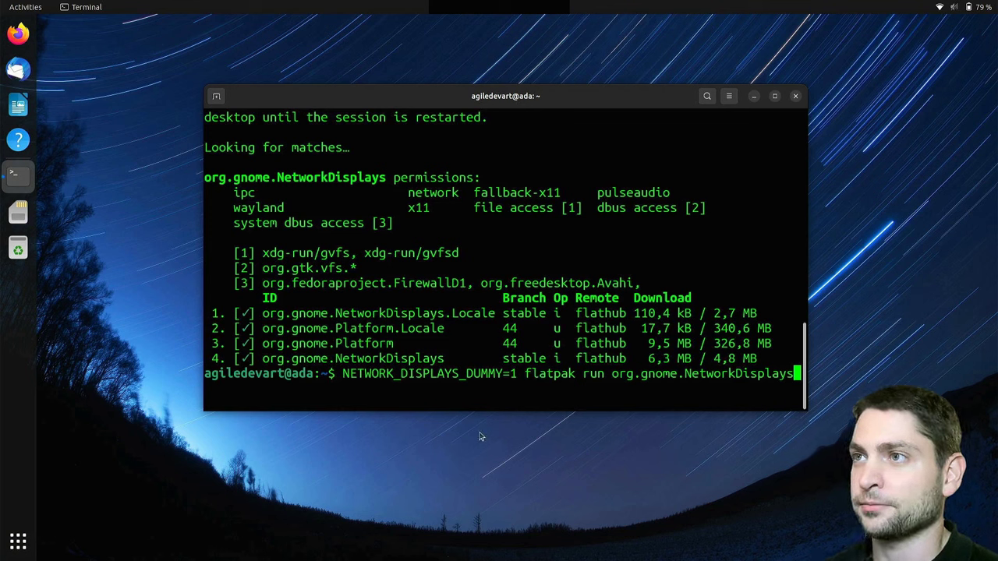
# - Launch NETWORK_DISPLAYS_DUMMY=1 flatpak run org.gnome.NetworkDisplays and share the screen to Dummy WFD Sink
pyautogui.press('Return')
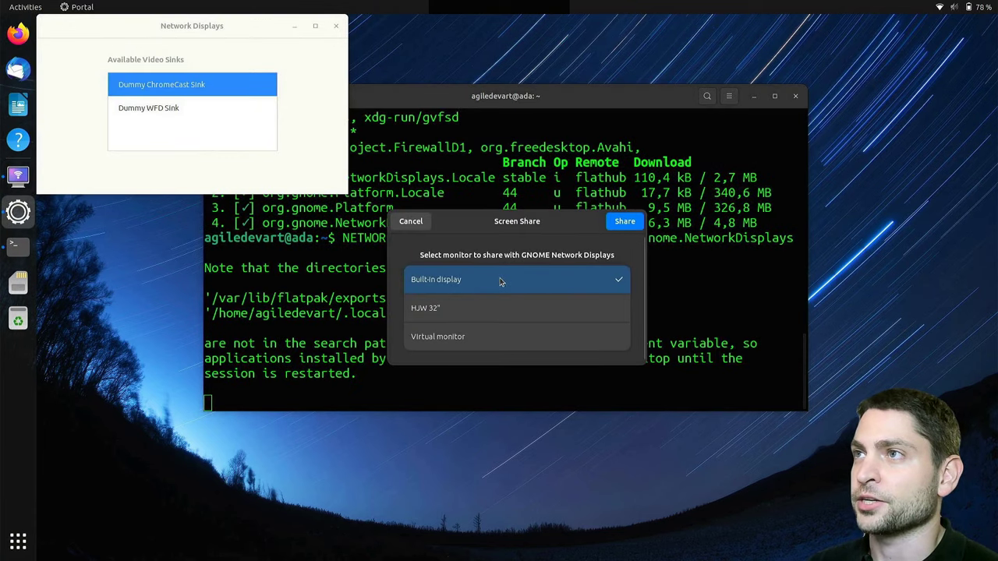
pyautogui.click(624, 222)
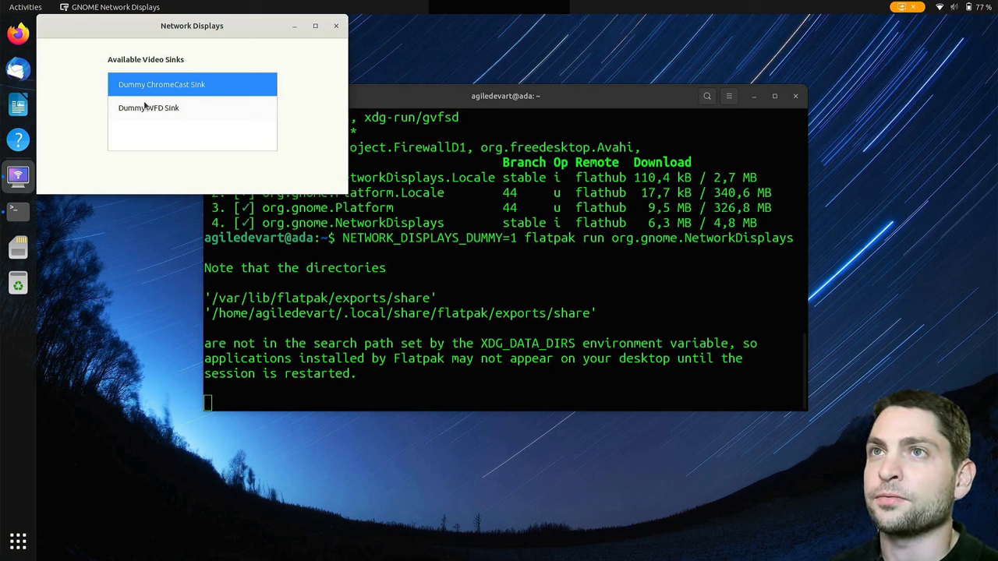
pyautogui.click(187, 108)
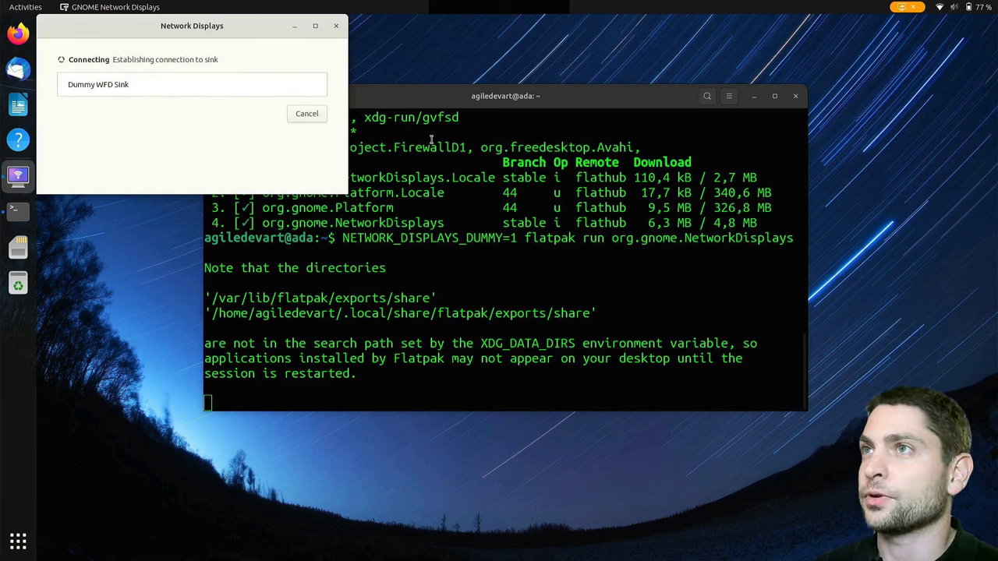
# - Run ffplay rtsp://localhost:7236/wfd1.0 in a new terminal tab to view the stream
pyautogui.click(366, 96)
pyautogui.click(216, 96)
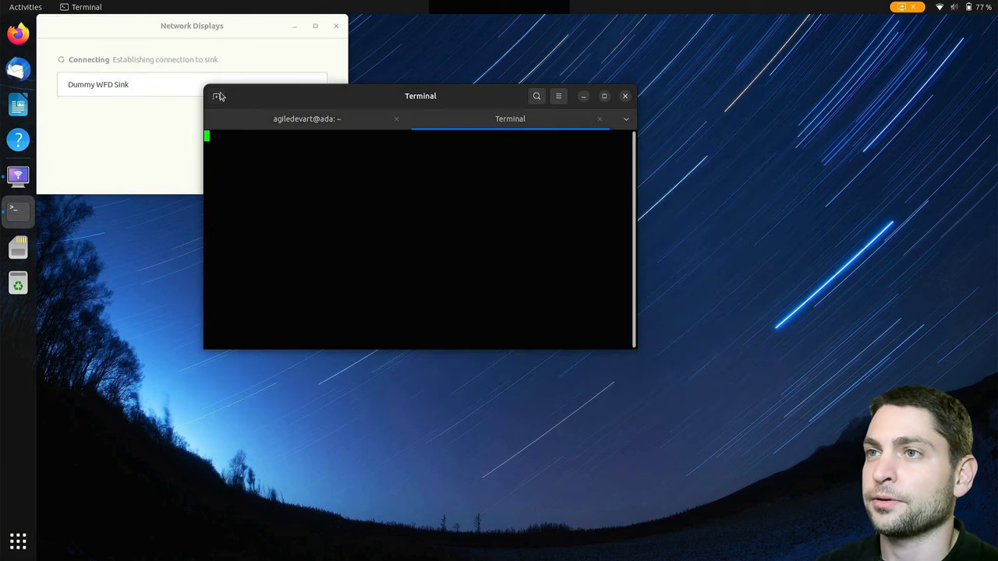
pyautogui.write('ffplay')
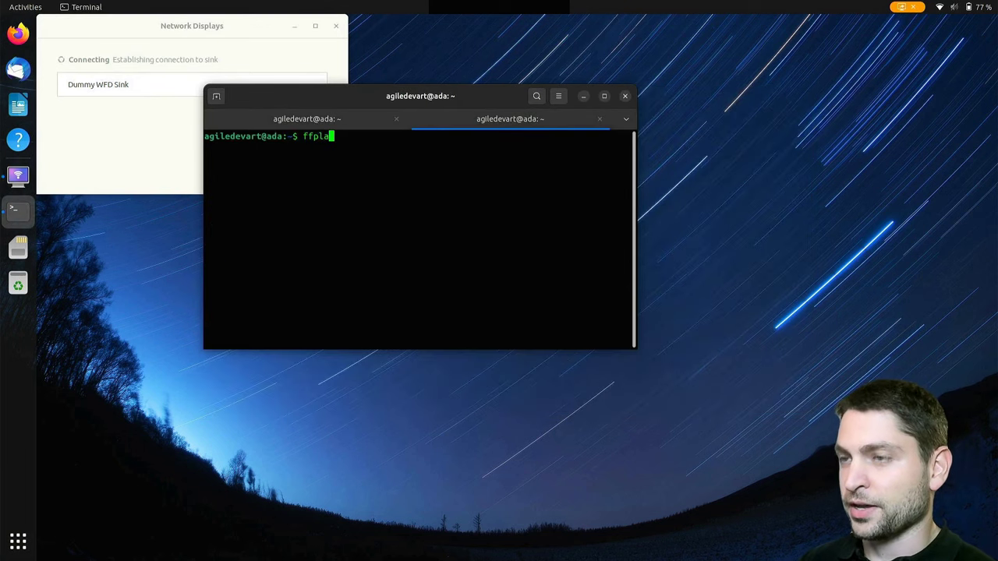
pyautogui.write('rtsp://localhost:7236/wfd1.0')
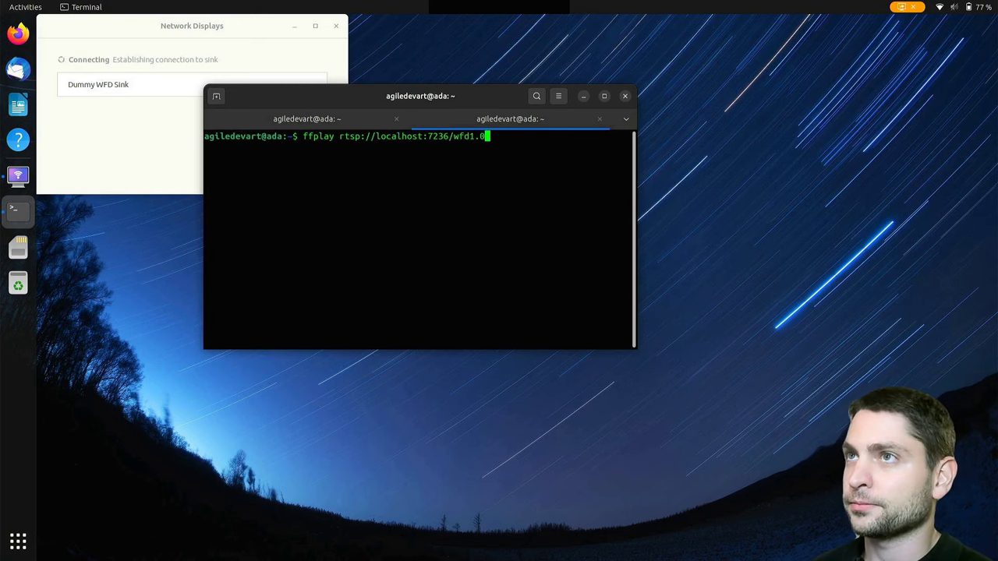
pyautogui.press('Return')
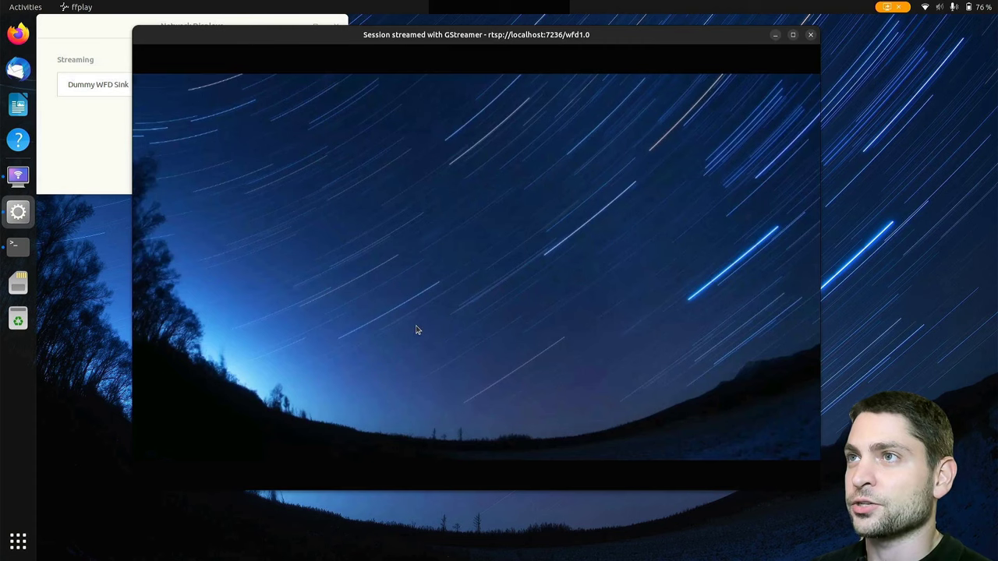
# - Launch gedit and Calculator and drag both windows onto the streamed virtual screen
pyautogui.press('super')
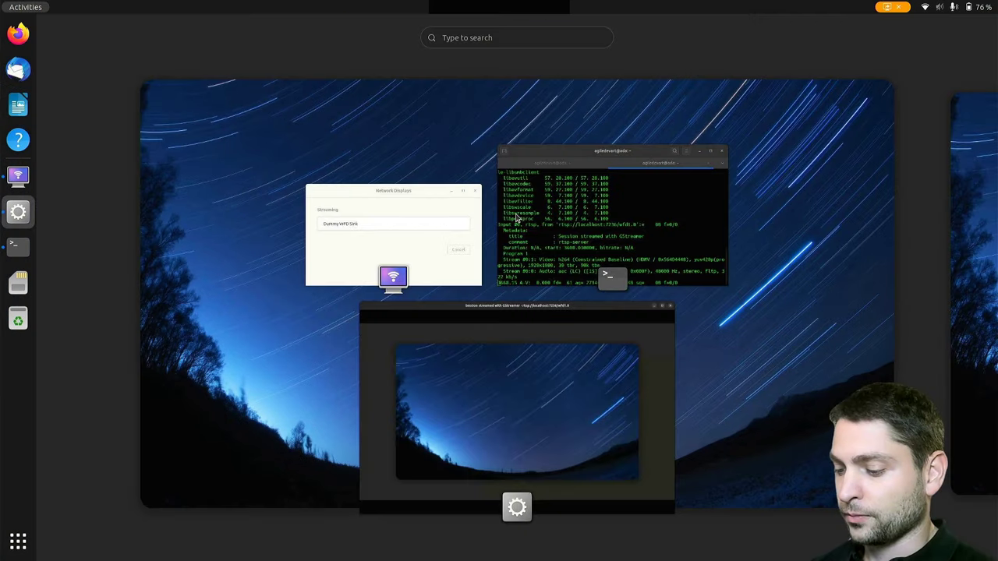
pyautogui.write('gedit')
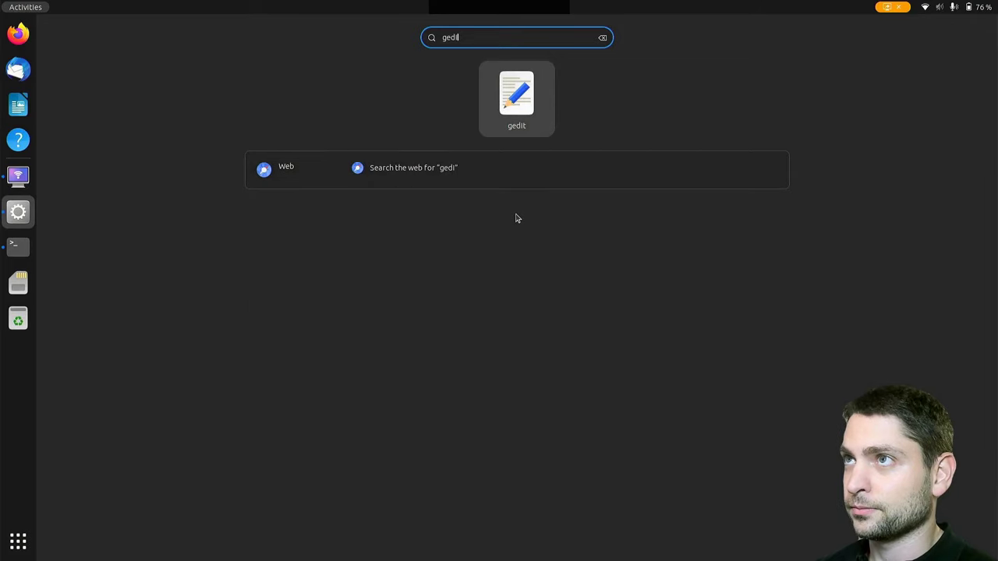
pyautogui.press('Return')
pyautogui.moveTo(311, 54); pyautogui.dragTo(620, 121)
pyautogui.press('super')
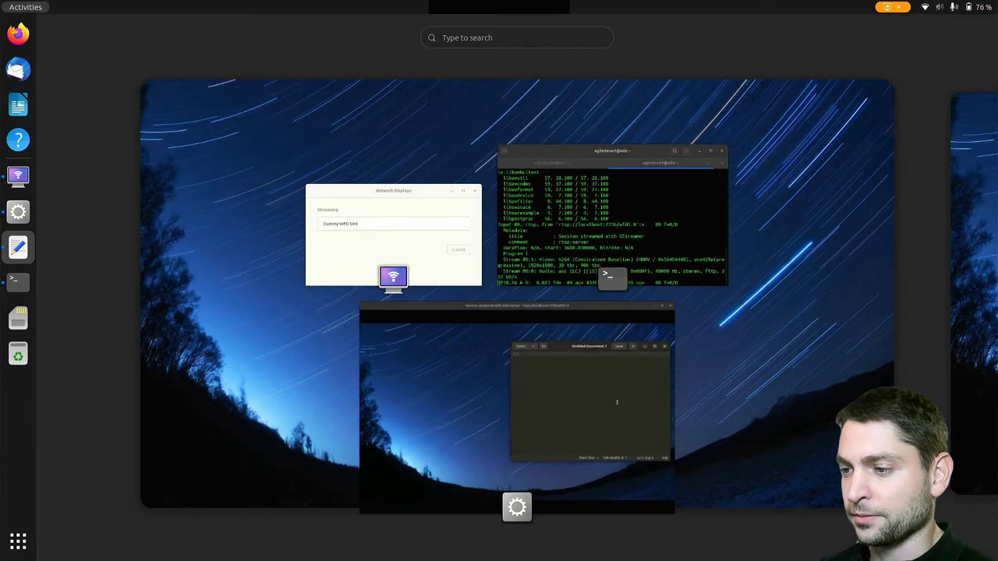
pyautogui.write('d')
pyautogui.write('al')
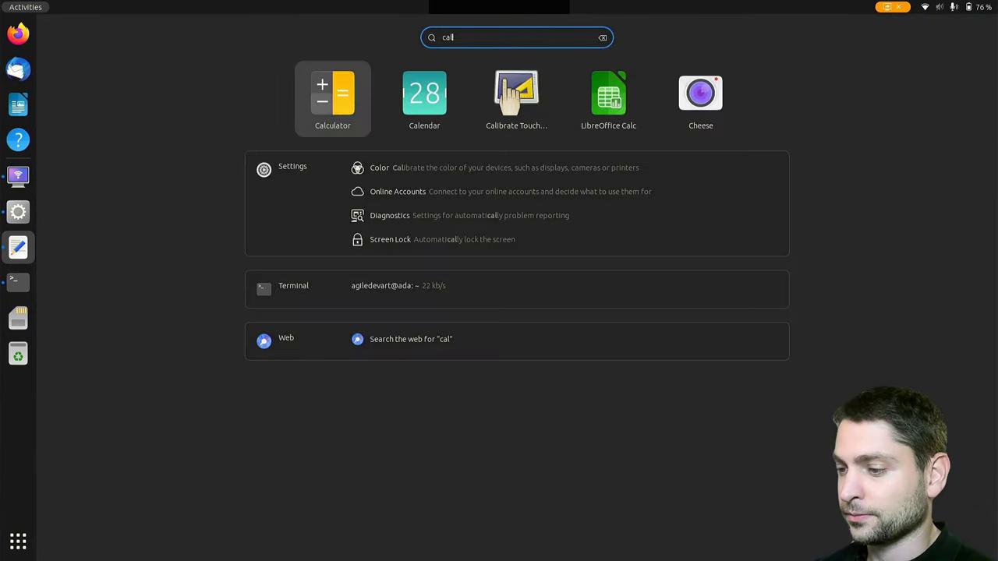
pyautogui.press('Return')
pyautogui.moveTo(239, 136)
pyautogui.mouseDown()
pyautogui.moveTo(292, 178)
pyautogui.moveTo(273, 195)
pyautogui.moveTo(232, 138)
pyautogui.moveTo(238, 152)
pyautogui.mouseUp()
# - Cancel the Dummy WFD Sink stream in Network Displays and stop ffplay with Ctrl+C
pyautogui.click(504, 298)
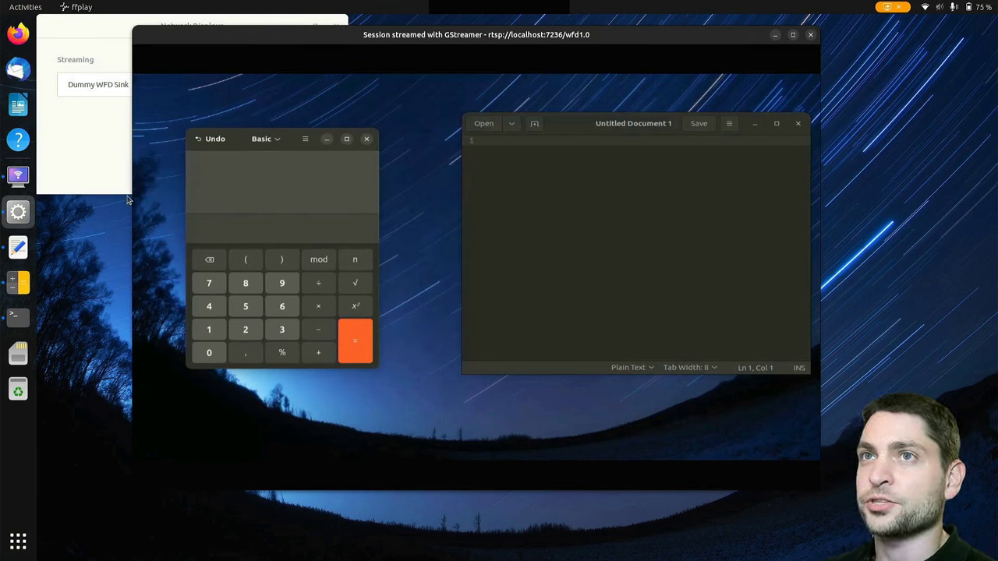
pyautogui.click(111, 142)
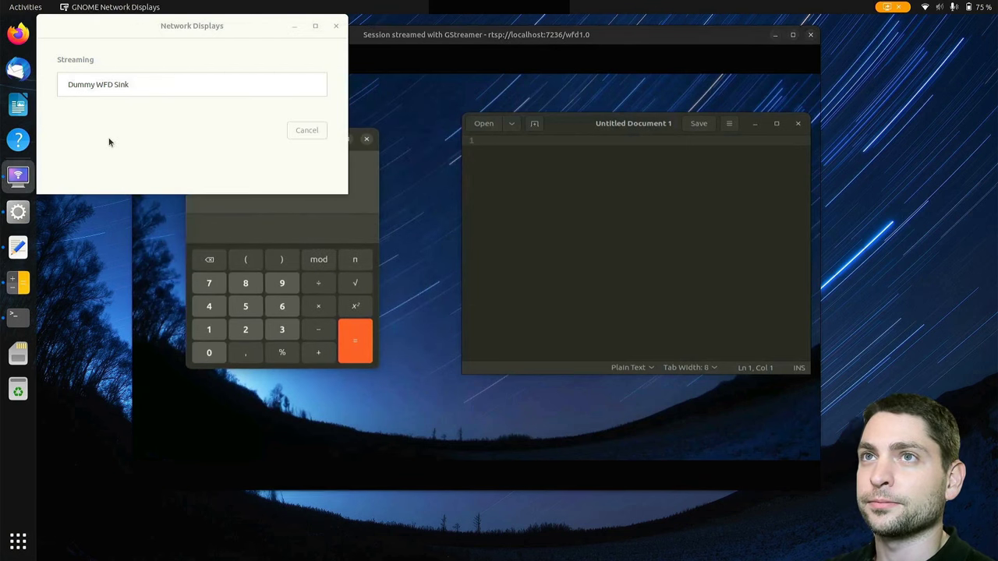
pyautogui.click(308, 132)
pyautogui.hotkey('alt', 'Tab')
pyautogui.hotkey('alt', 'Tab')
pyautogui.hotkey('alt', 'Tab')
pyautogui.hotkey('alt', 'Tab')
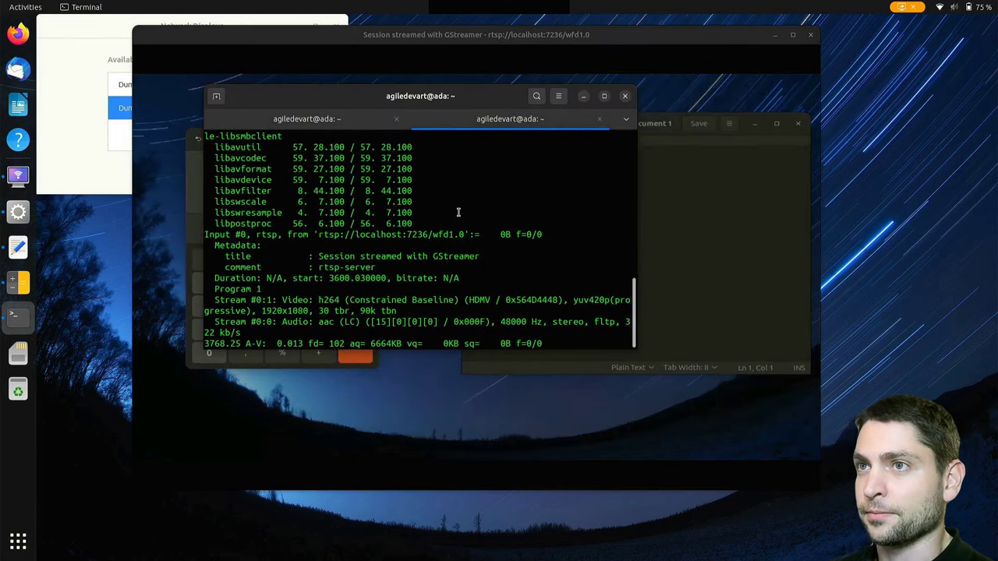
pyautogui.hotkey('ctrl', 'c')
pyautogui.moveTo(480, 107); pyautogui.dragTo(717, 114)
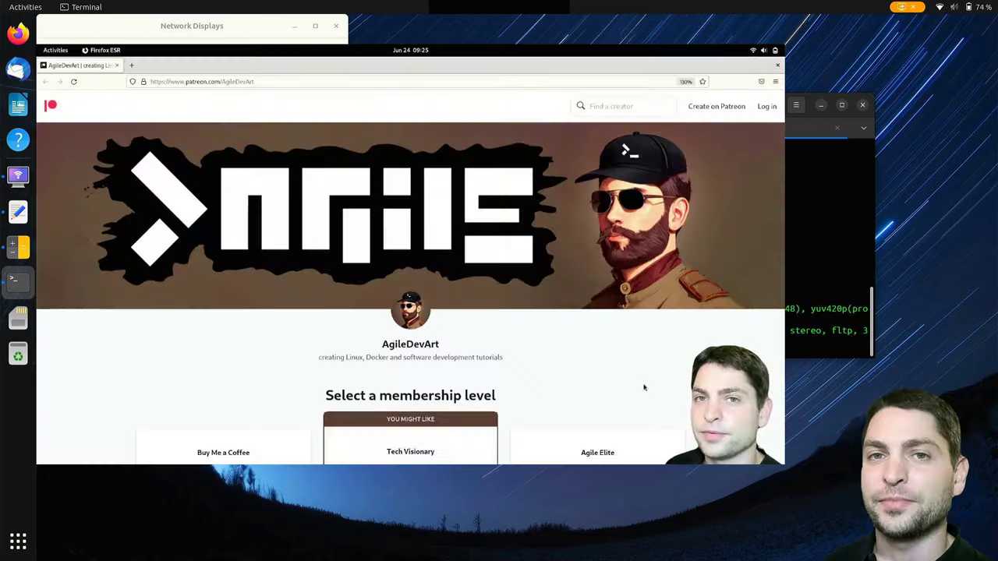